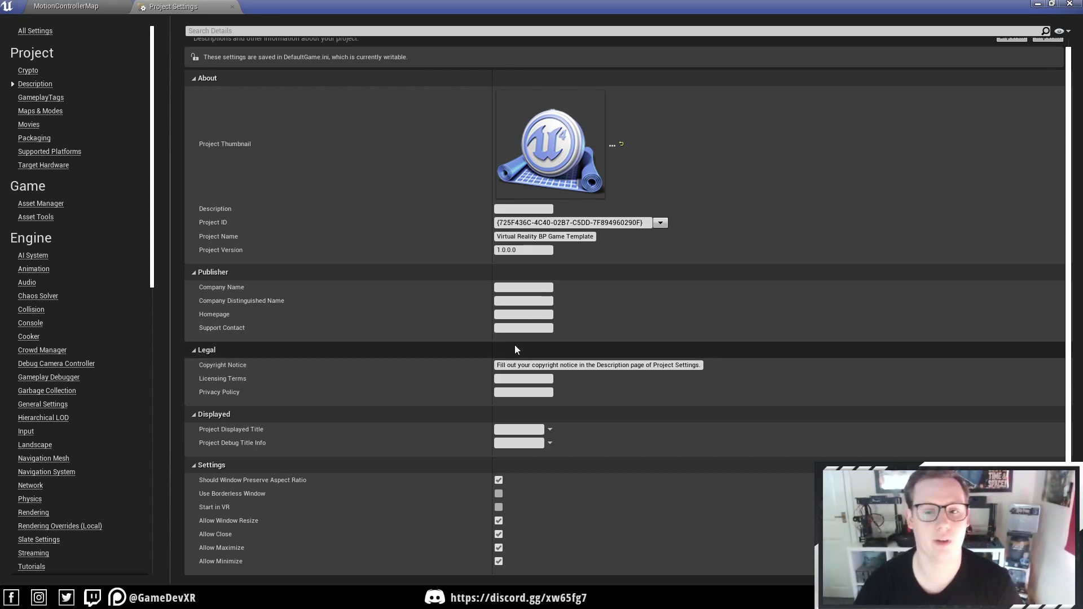
# - Show all project settings and view Maps & Modes, with MotionControllerMap as startup and default map
pyautogui.click(505, 328)
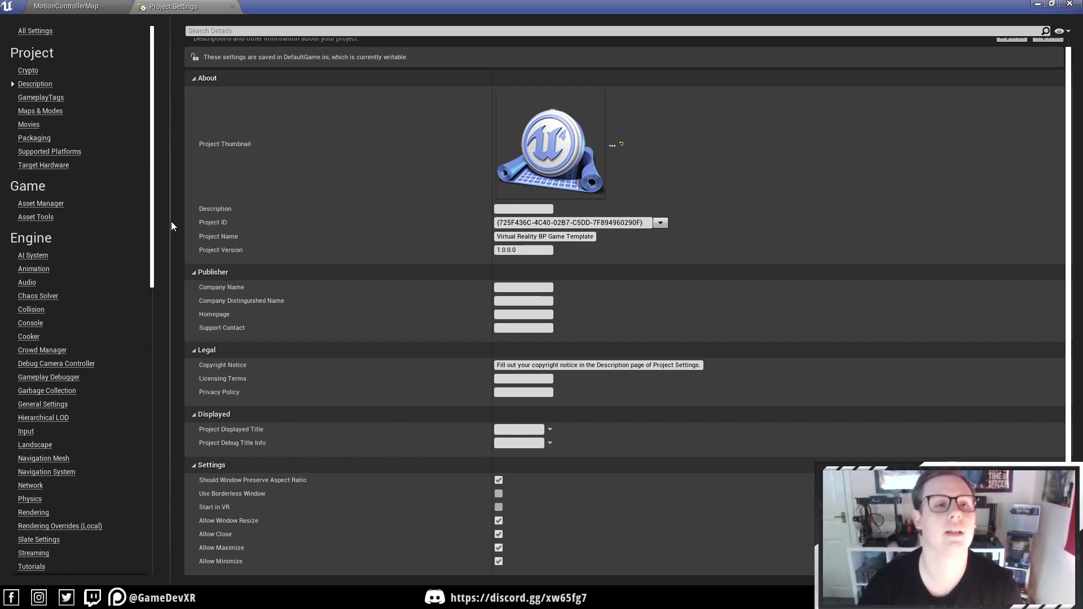
pyautogui.click(54, 31)
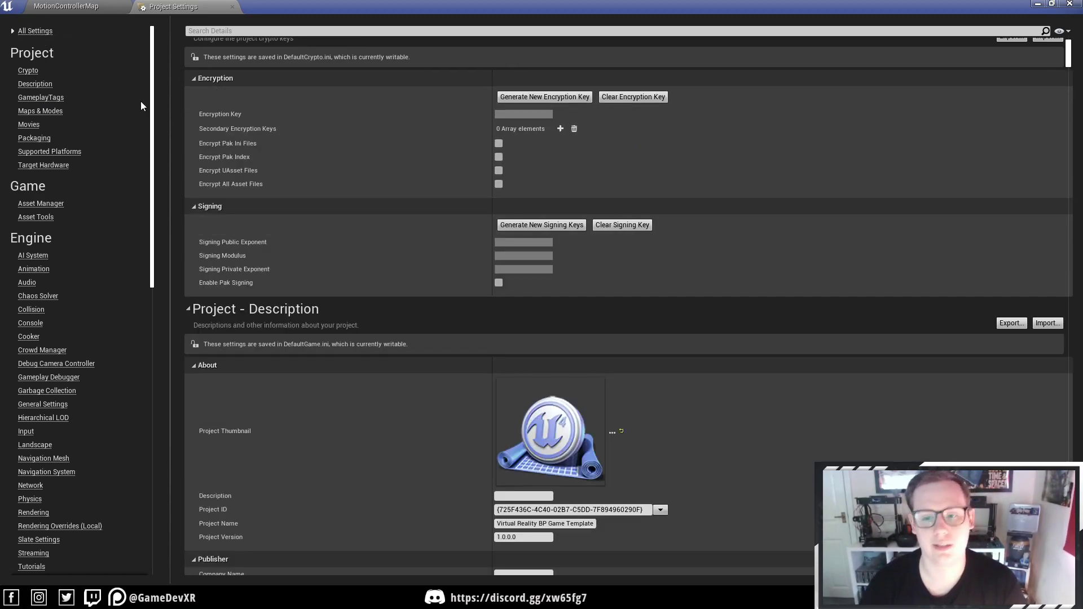
pyautogui.click(52, 112)
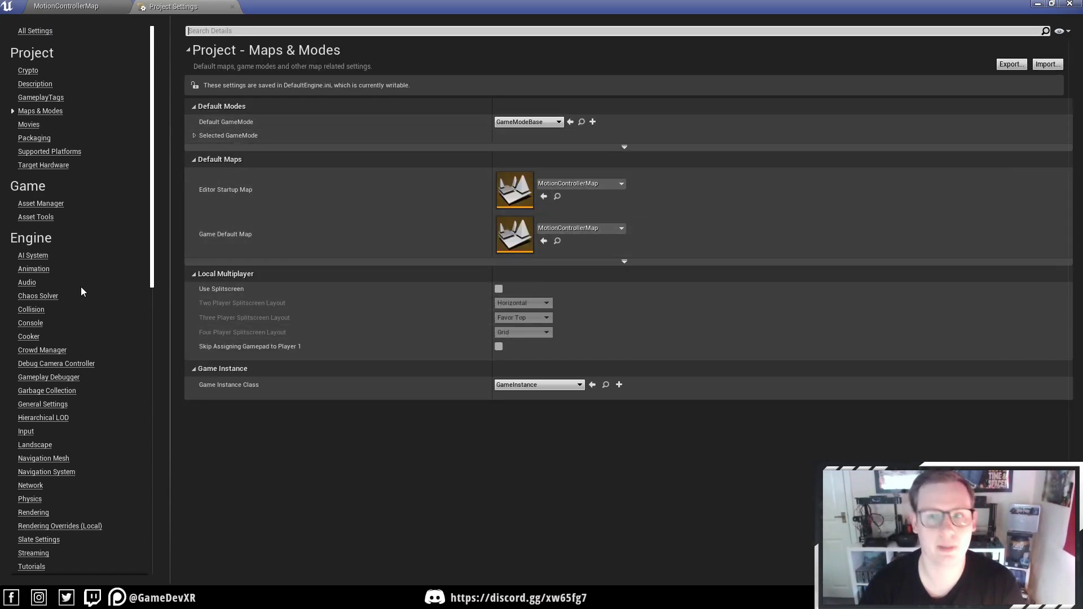
pyautogui.click(66, 6)
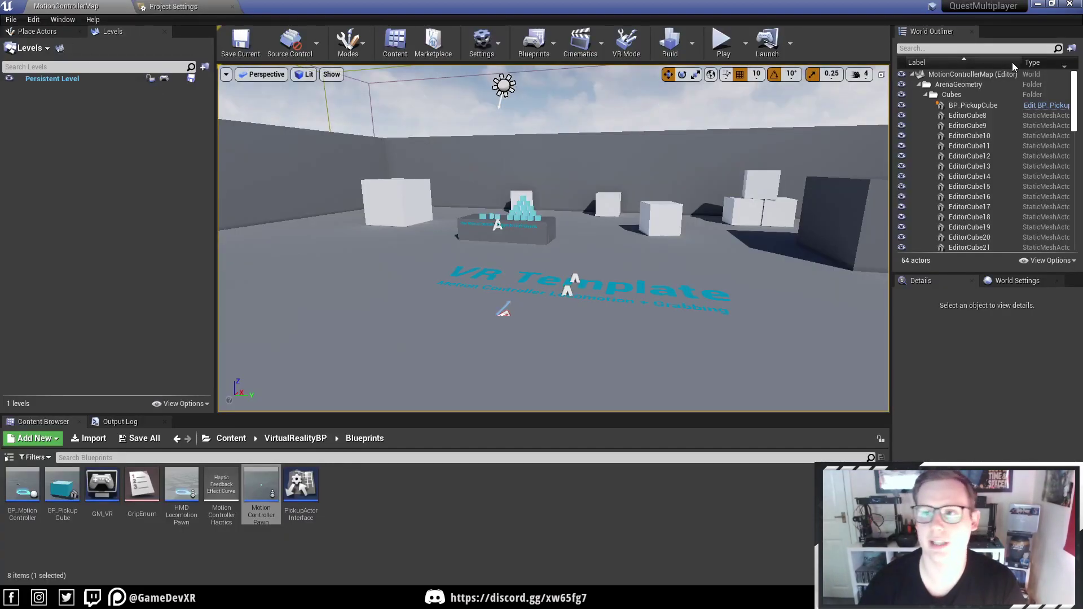
pyautogui.click(188, 8)
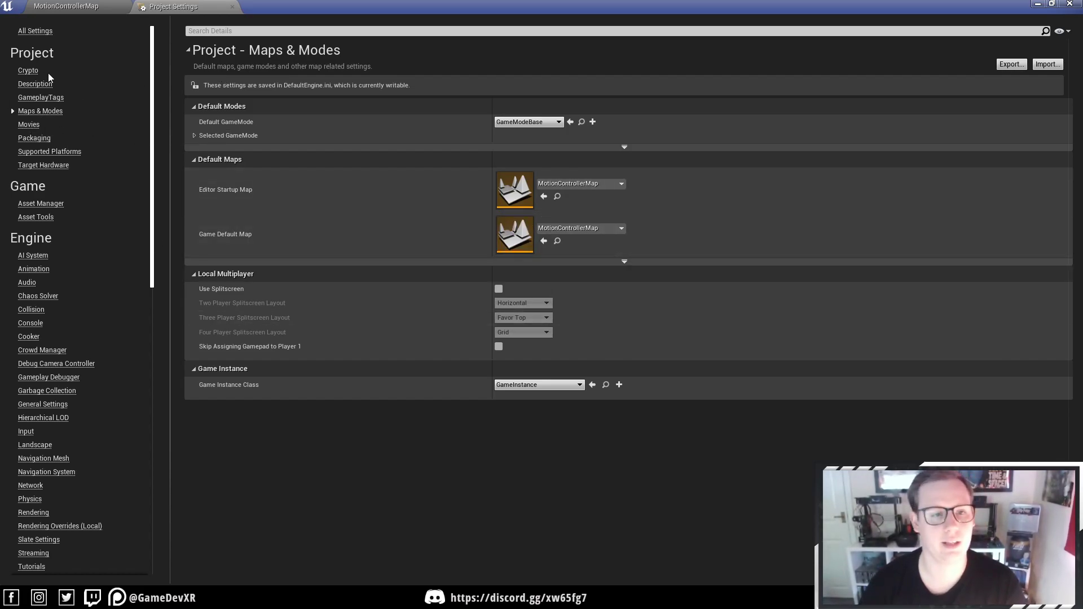
# - Look over Packaging and Supported Platforms, then view Target Hardware set to Mobile / Tablet, Scalable 3D or 2D
pyautogui.click(34, 138)
pyautogui.scroll(-1, 361, 265)
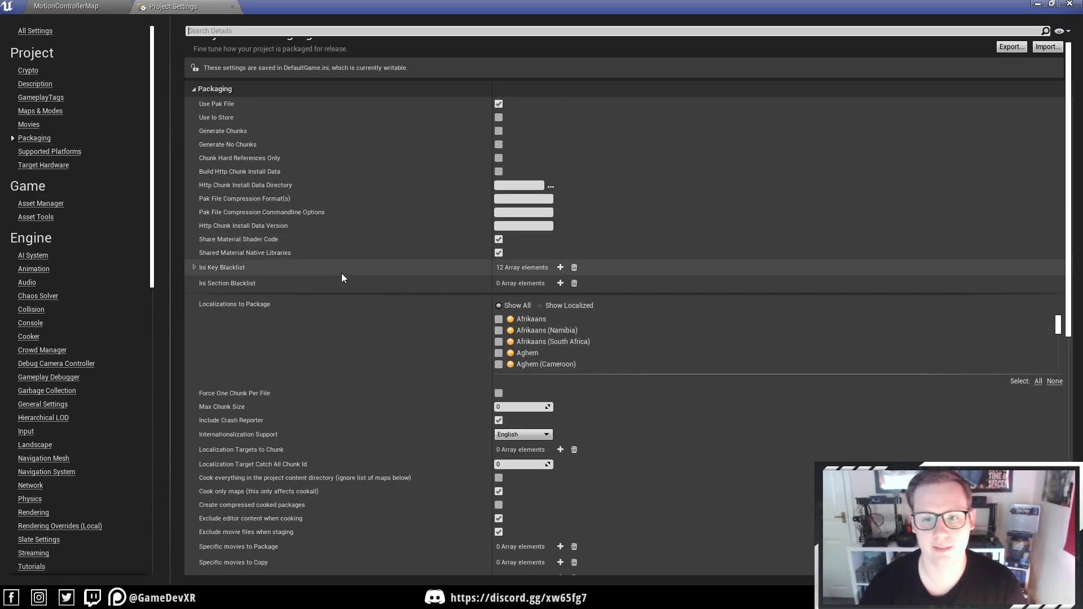
pyautogui.scroll(-10, 341, 277)
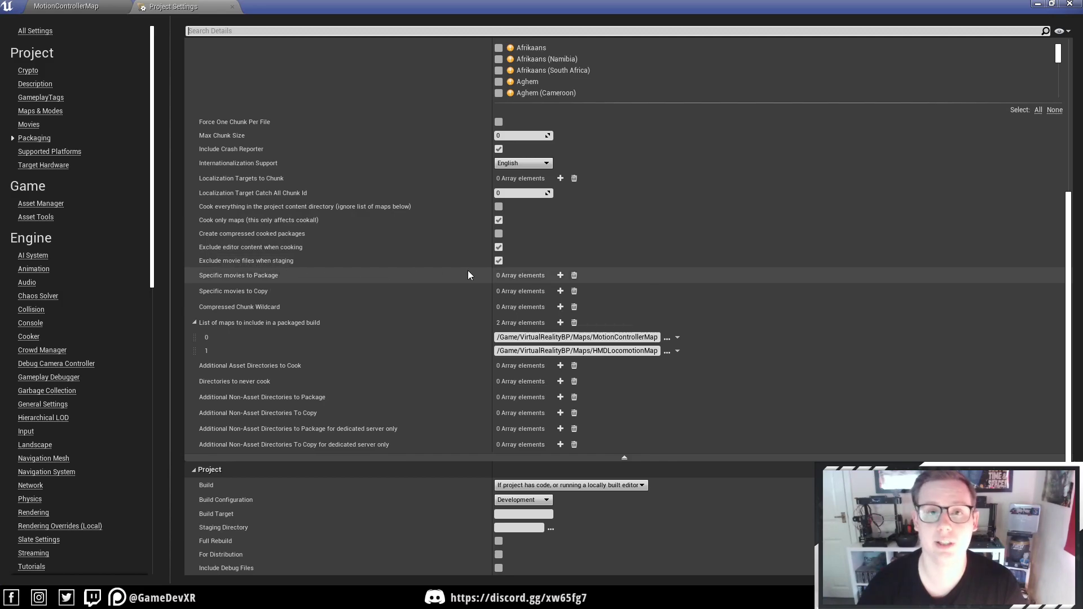
pyautogui.click(56, 155)
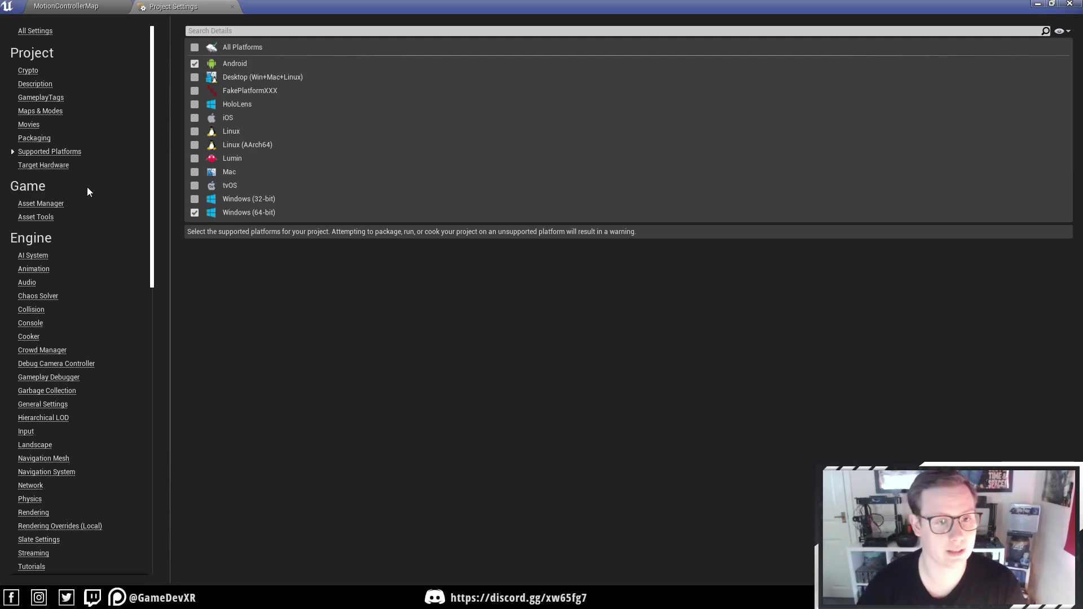
pyautogui.click(51, 166)
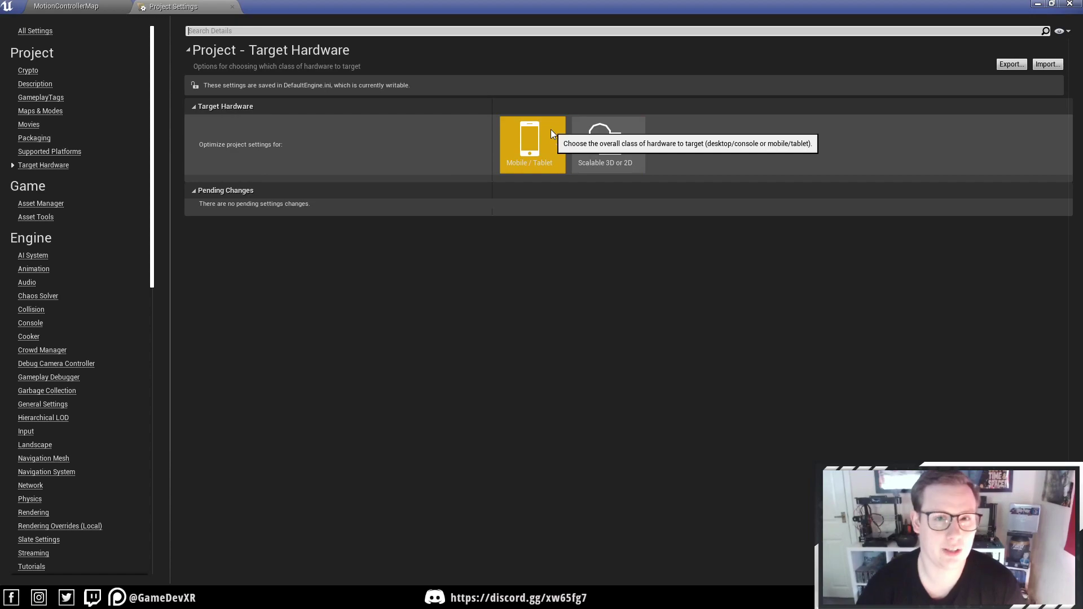
pyautogui.scroll(-1, 60, 442)
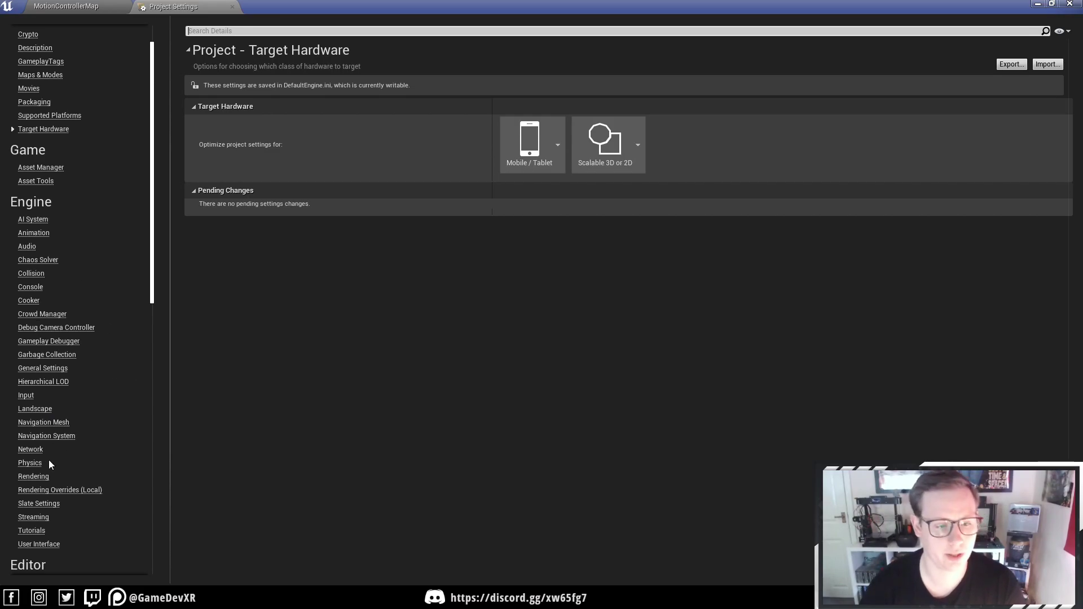
# - Review Engine > Rendering down to Default Settings, where Forward Shading is on and Anti-Aliasing is None
pyautogui.click(34, 477)
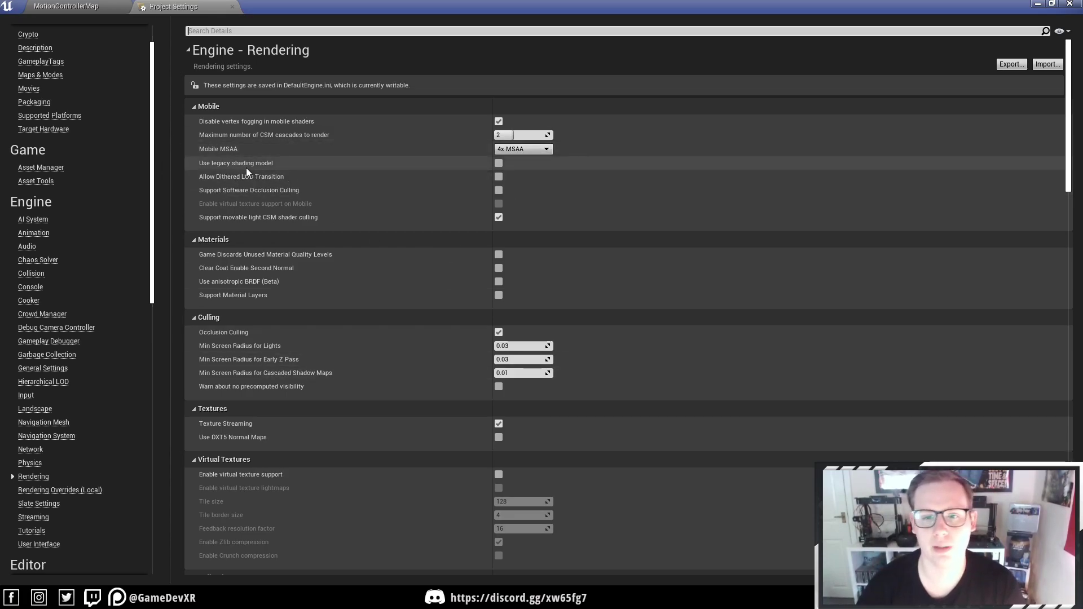
pyautogui.scroll(-3, 370, 211)
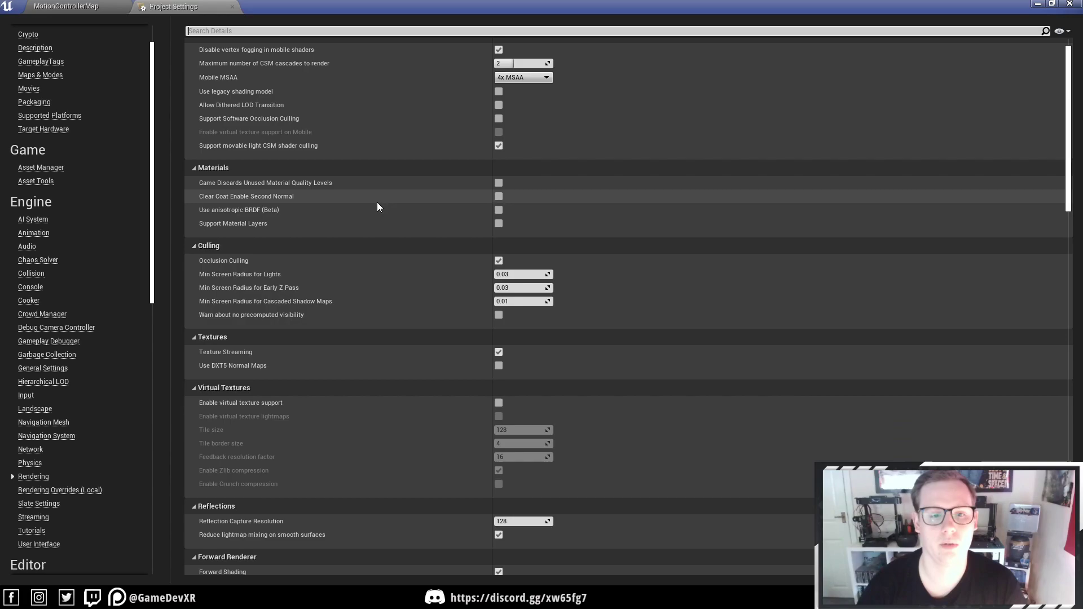
pyautogui.scroll(-8, 378, 206)
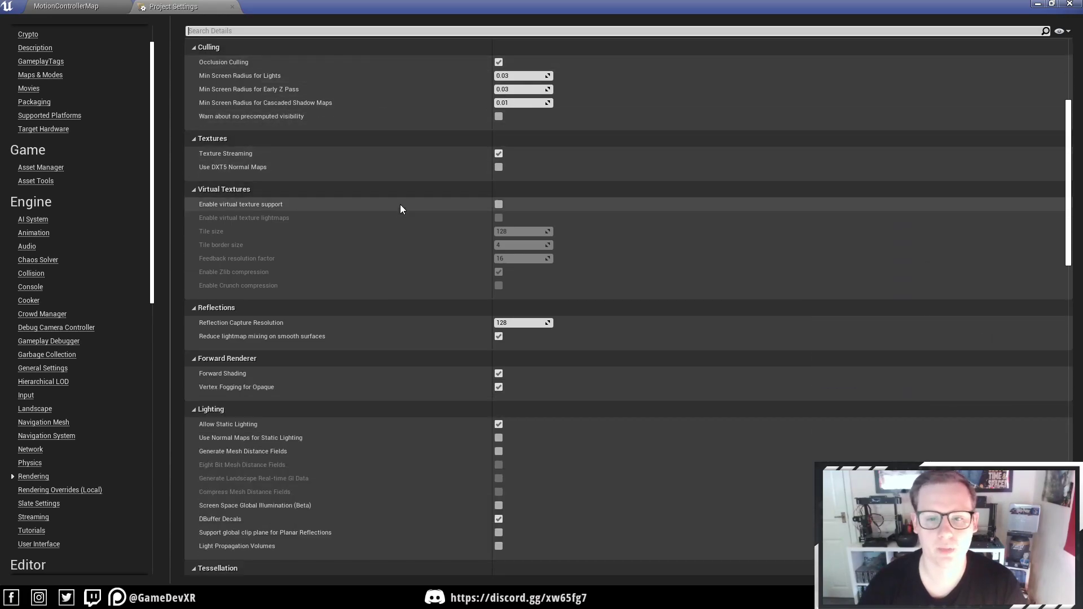
pyautogui.scroll(-4, 401, 209)
pyautogui.scroll(-4, 401, 210)
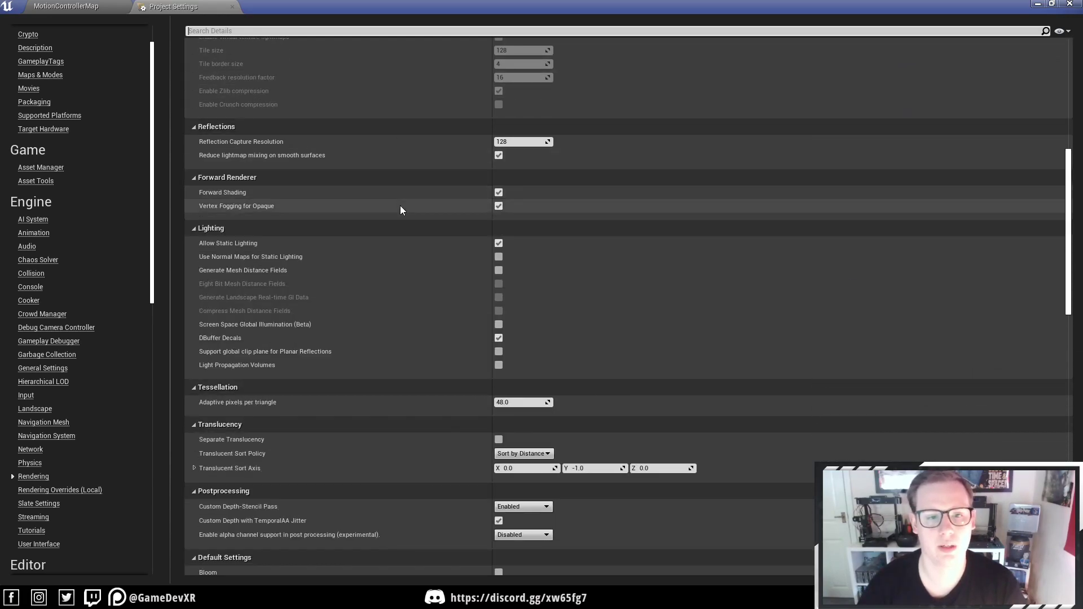
pyautogui.scroll(-2, 400, 210)
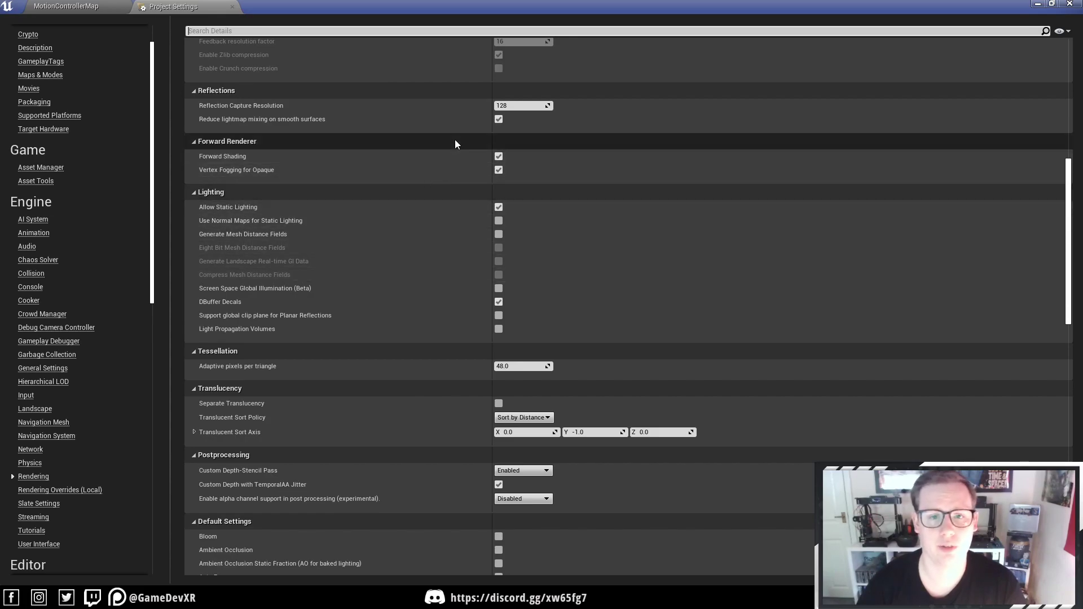
pyautogui.moveTo(232, 110)
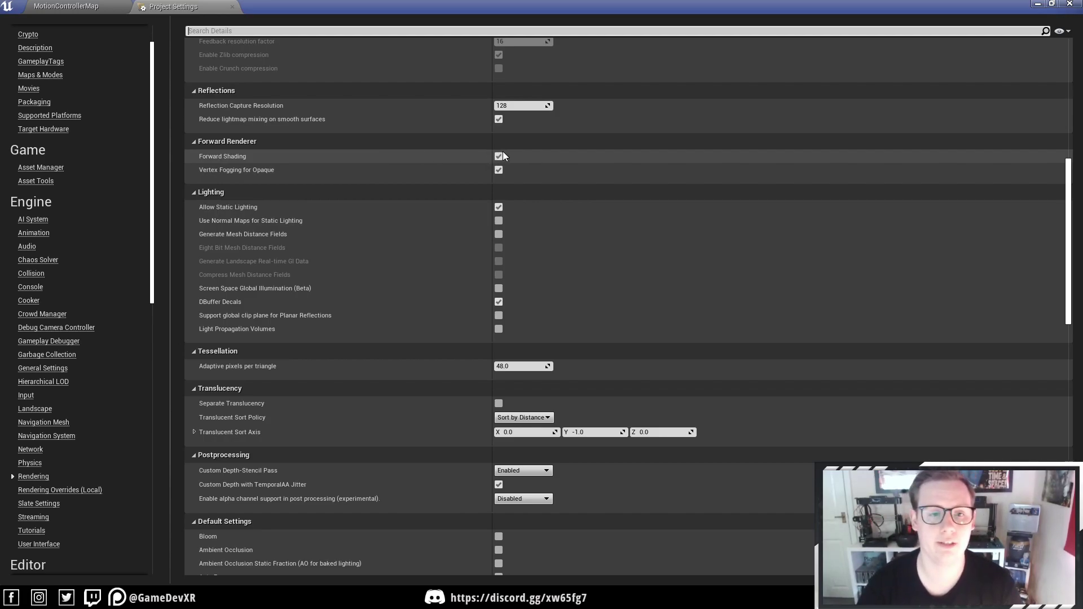
pyautogui.scroll(-5, 476, 158)
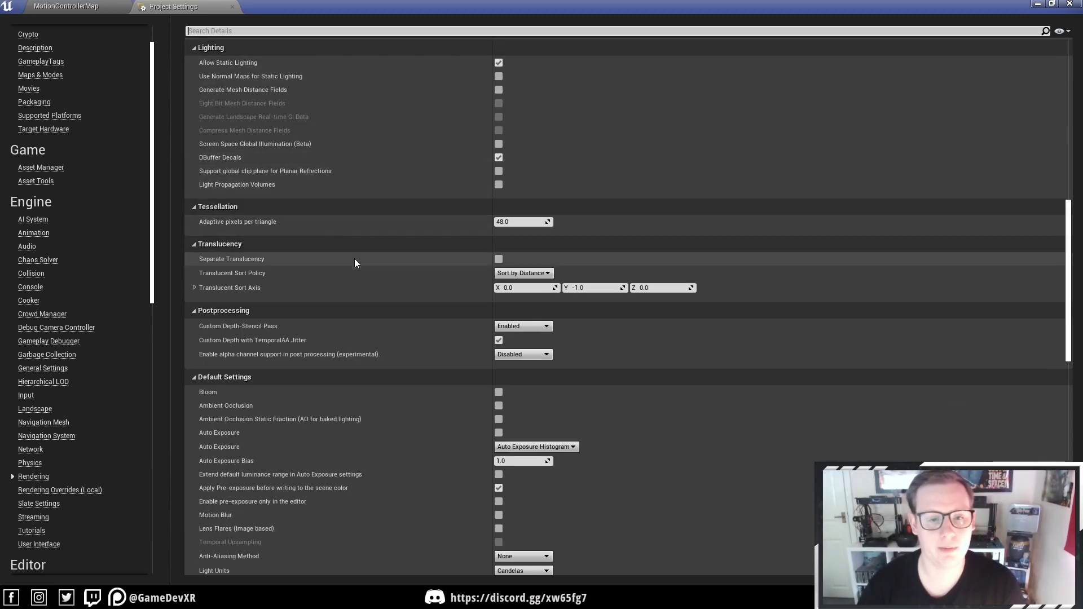
pyautogui.scroll(-8, 370, 264)
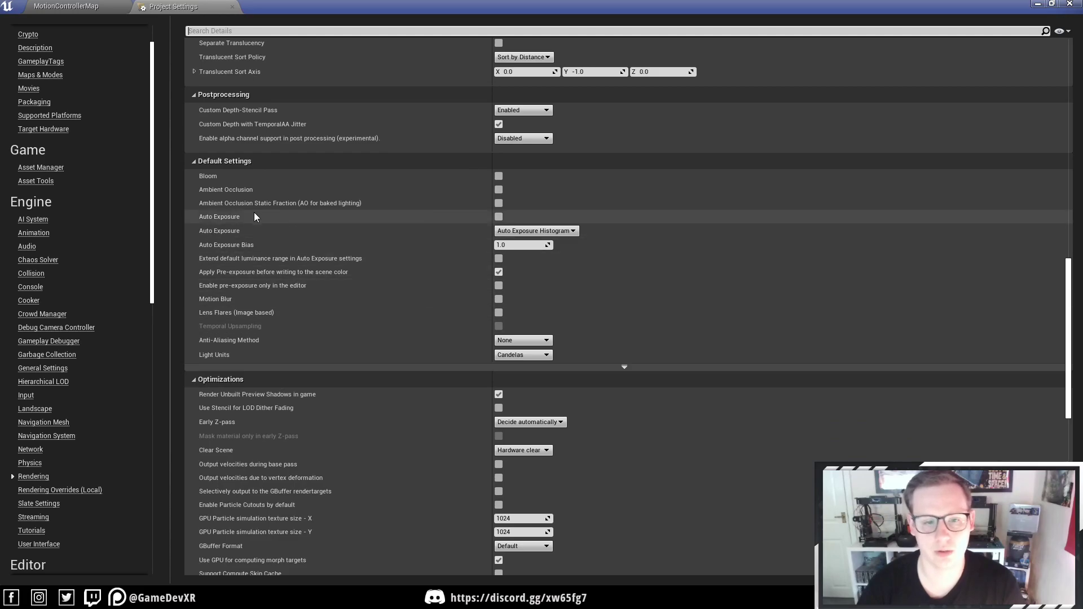
pyautogui.scroll(-2, 341, 323)
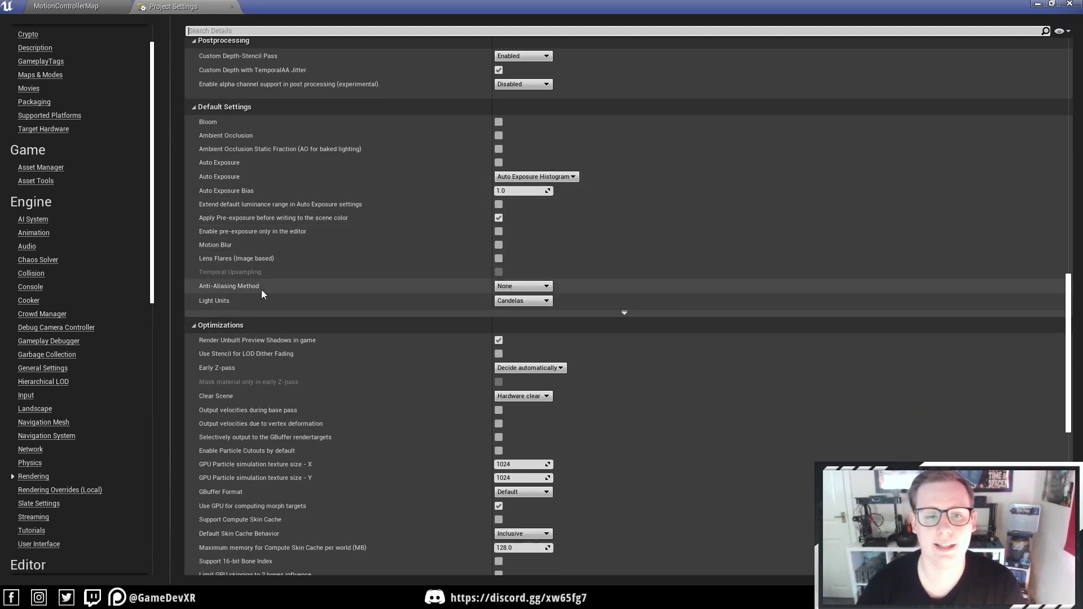
# - Switch the Anti-Aliasing Method from None to MSAA
pyautogui.click(523, 286)
pyautogui.click(510, 318)
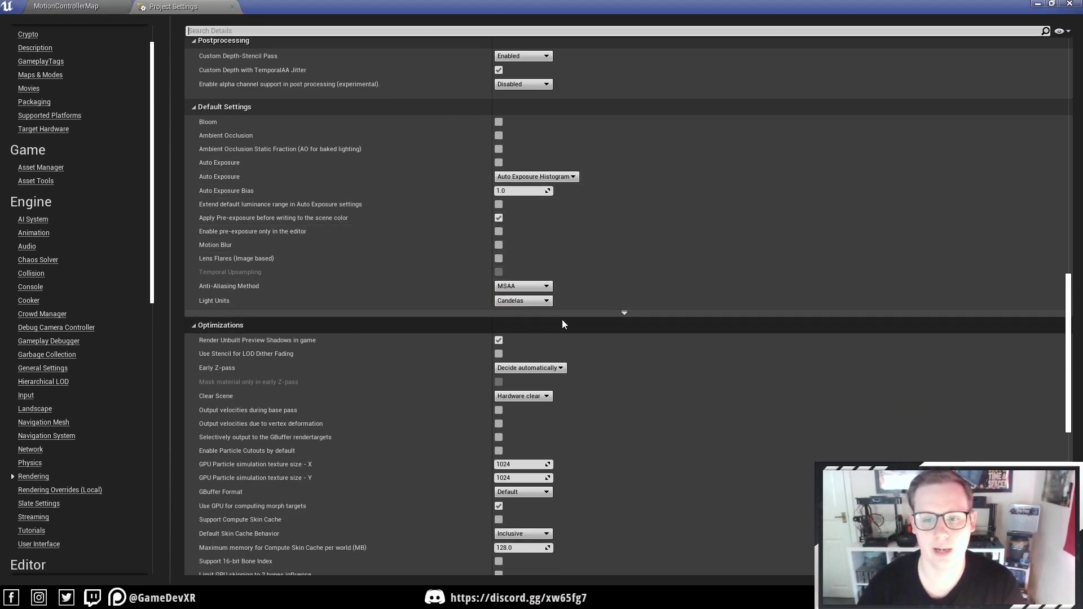
pyautogui.scroll(-2, 479, 193)
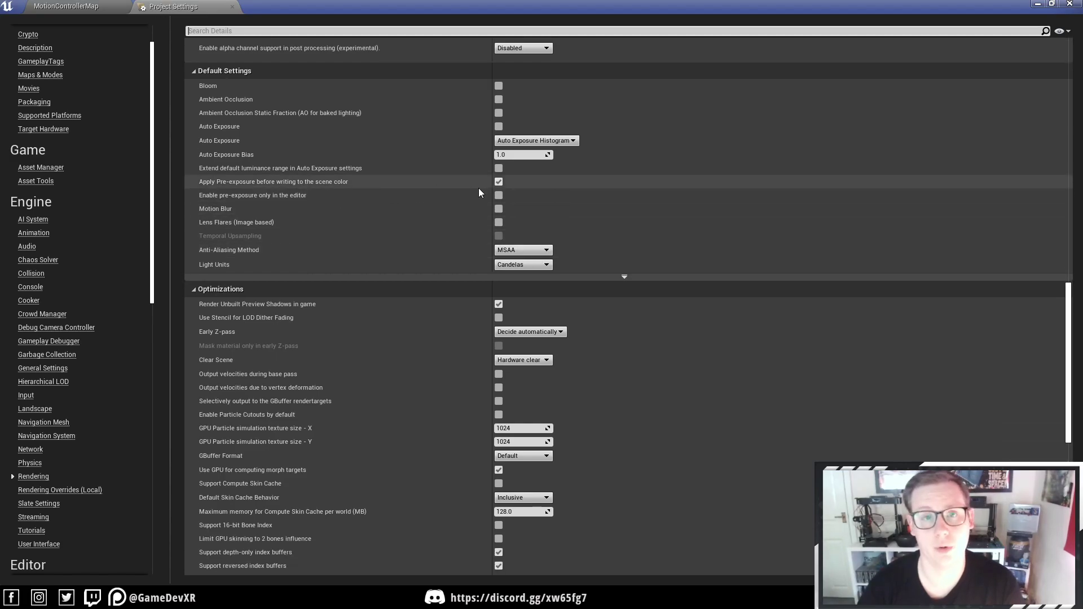
pyautogui.scroll(-1, 428, 265)
pyautogui.scroll(-1, 430, 265)
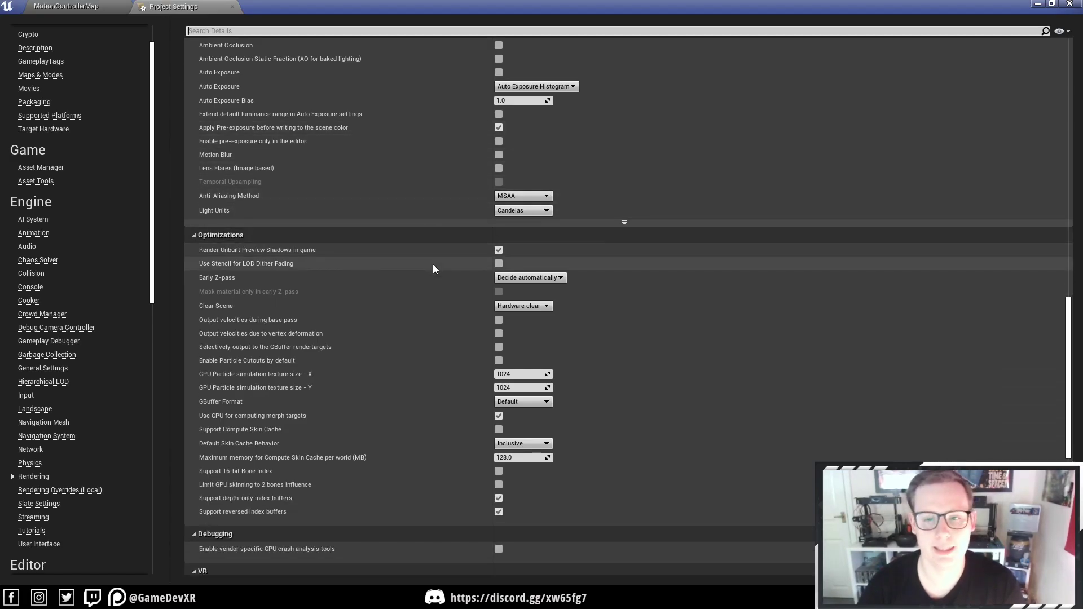
pyautogui.scroll(-3, 445, 265)
pyautogui.scroll(-4, 378, 264)
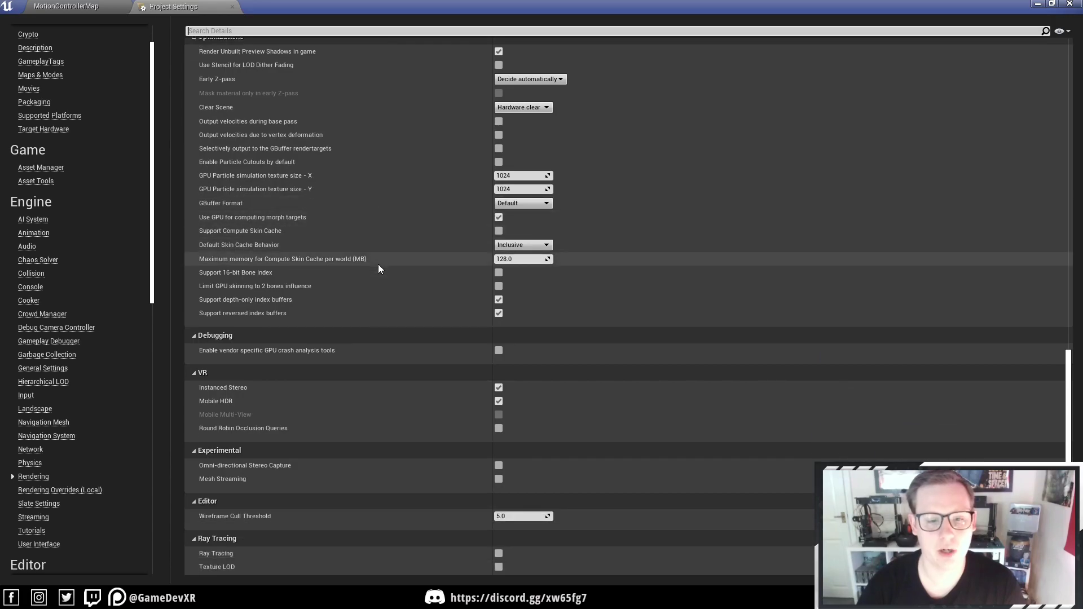
pyautogui.scroll(-3, 378, 264)
pyautogui.scroll(-1, 378, 264)
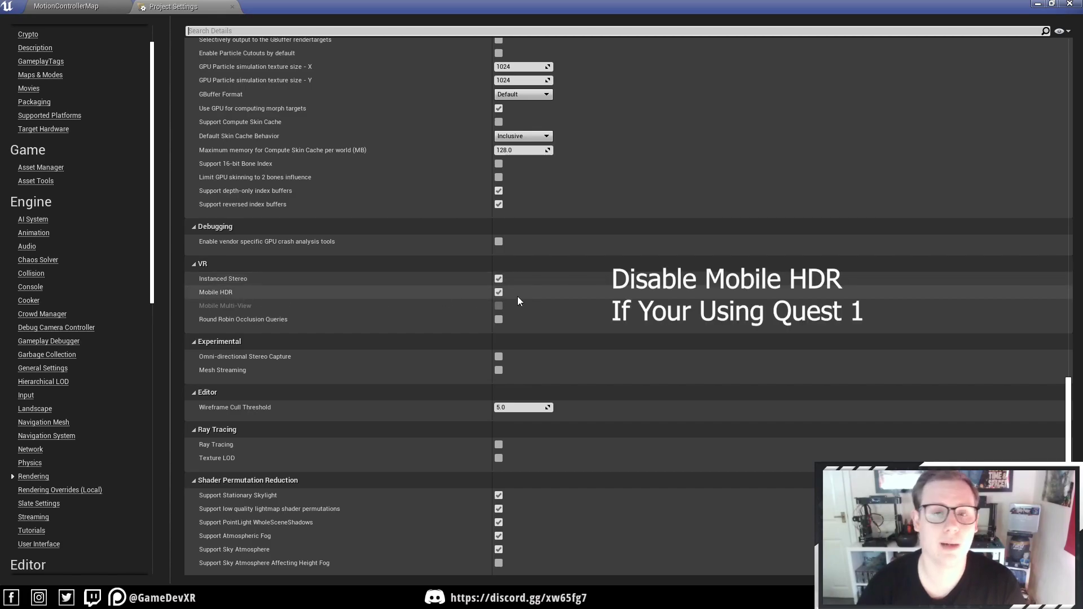
# - Toggle a rendering option and check the VR section has Instanced Stereo and Mobile HDR enabled
pyautogui.click(498, 292)
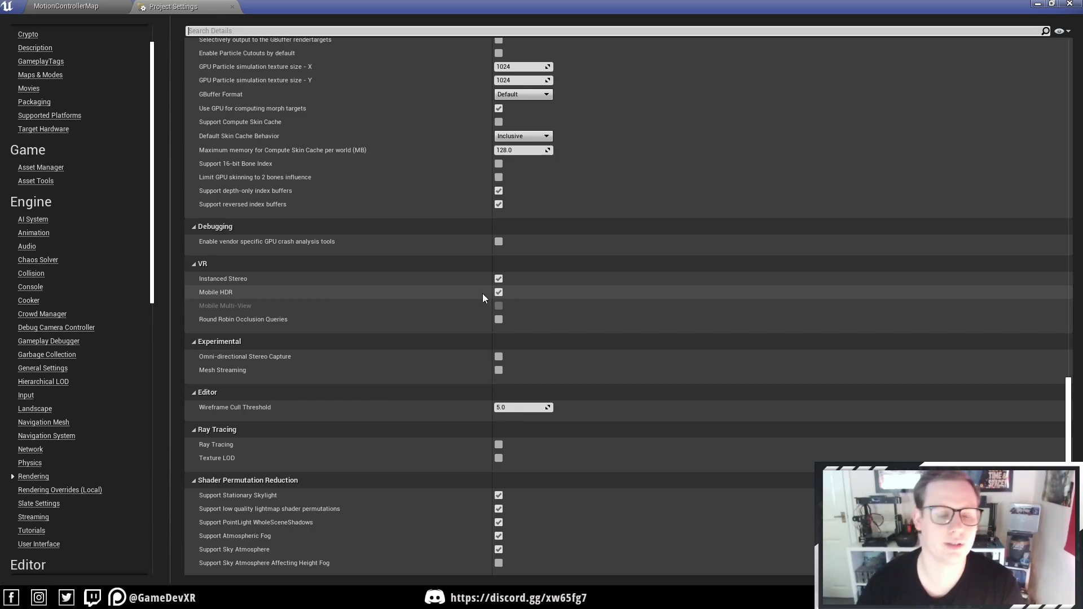
pyautogui.scroll(-1, 438, 300)
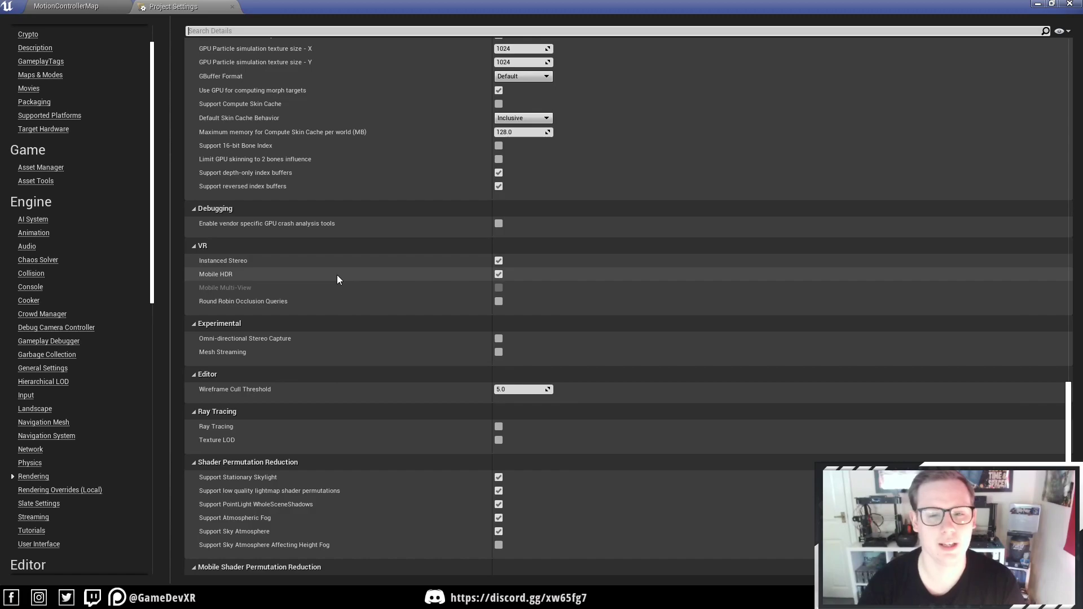
pyautogui.scroll(-1, 337, 275)
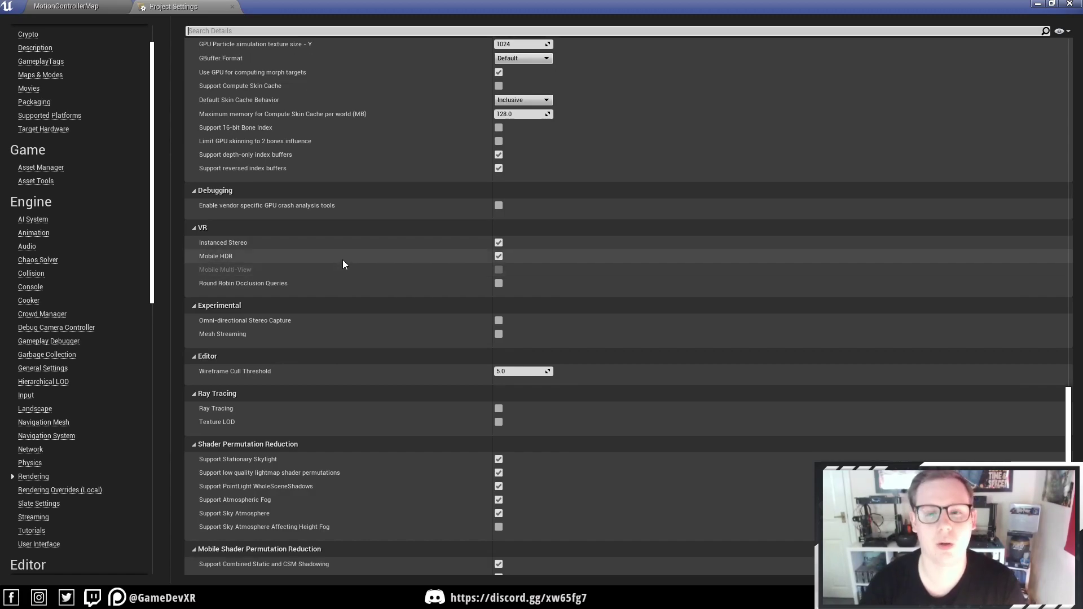
pyautogui.scroll(-4, 343, 261)
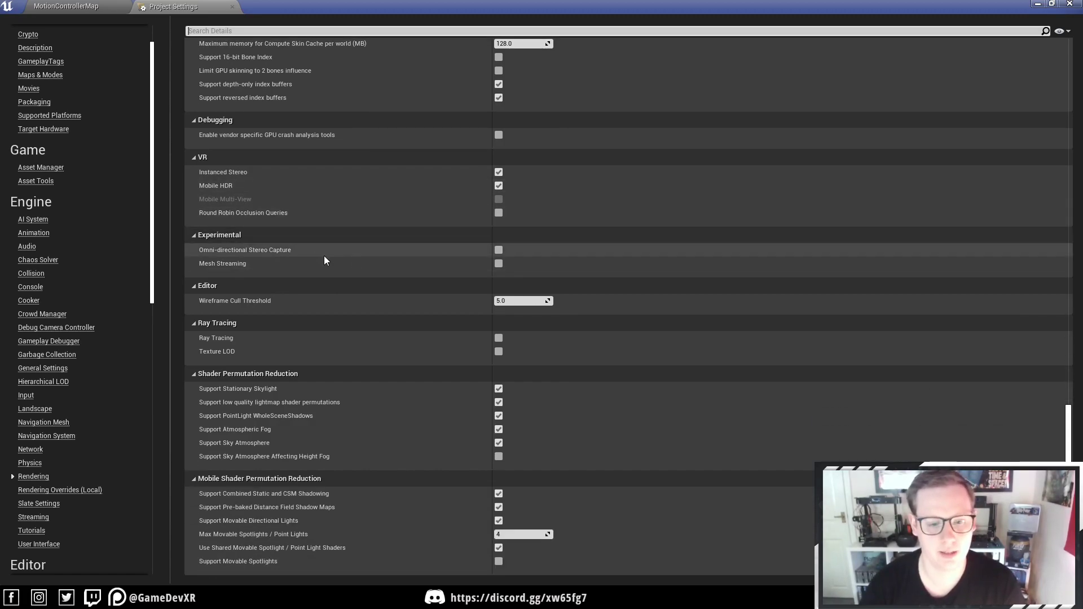
pyautogui.scroll(-12, 112, 283)
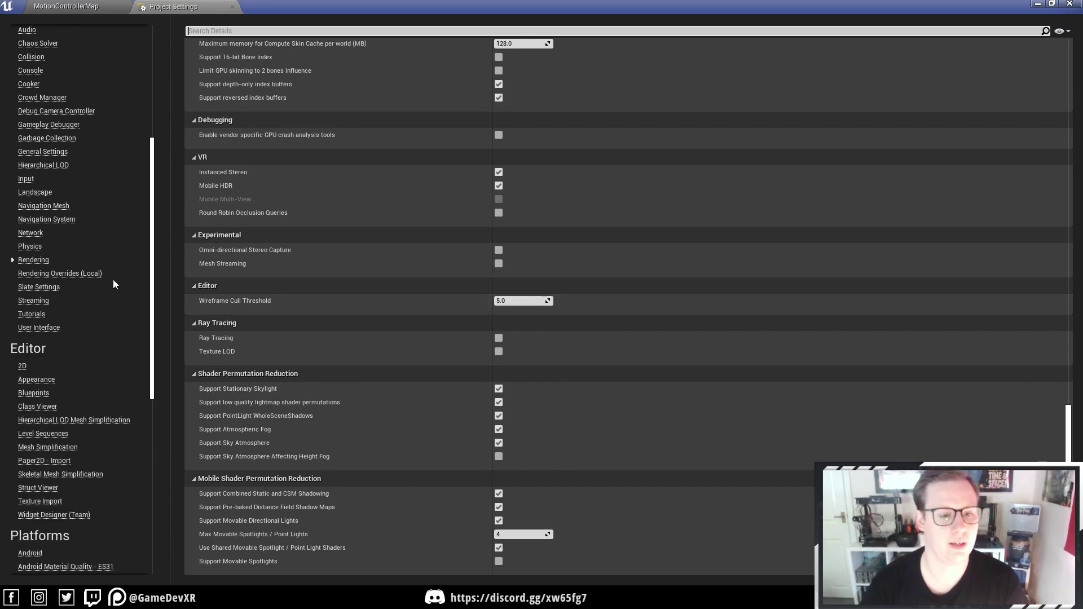
# - View Platforms > Android down to APK Packaging: Minimum SDK 19, Target SDK 28, Sensor Landscape
pyautogui.scroll(-3, 59, 345)
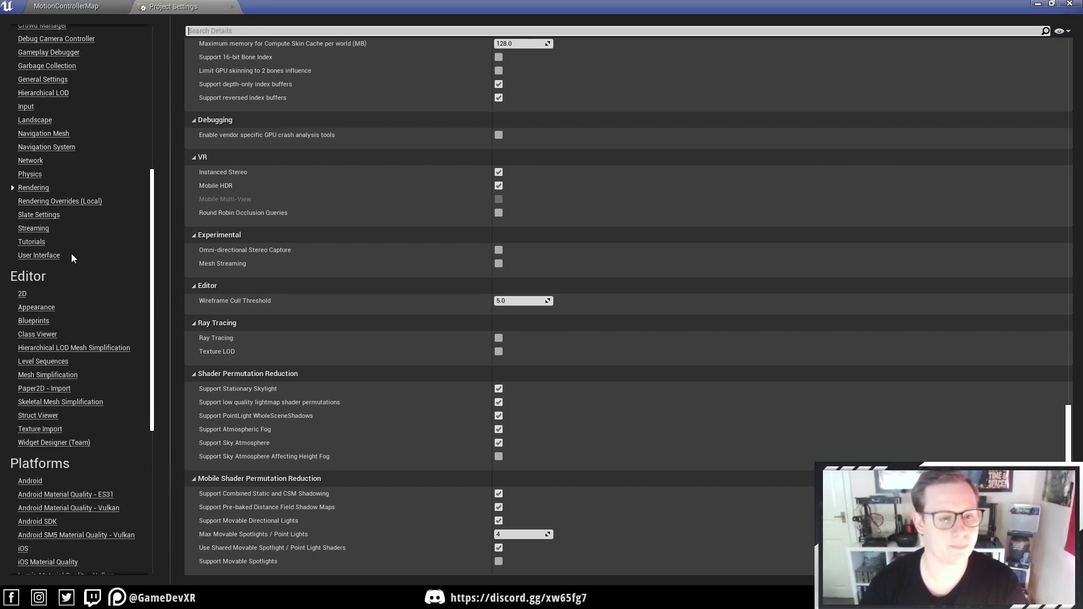
pyautogui.scroll(-5, 70, 254)
pyautogui.scroll(-2, 63, 333)
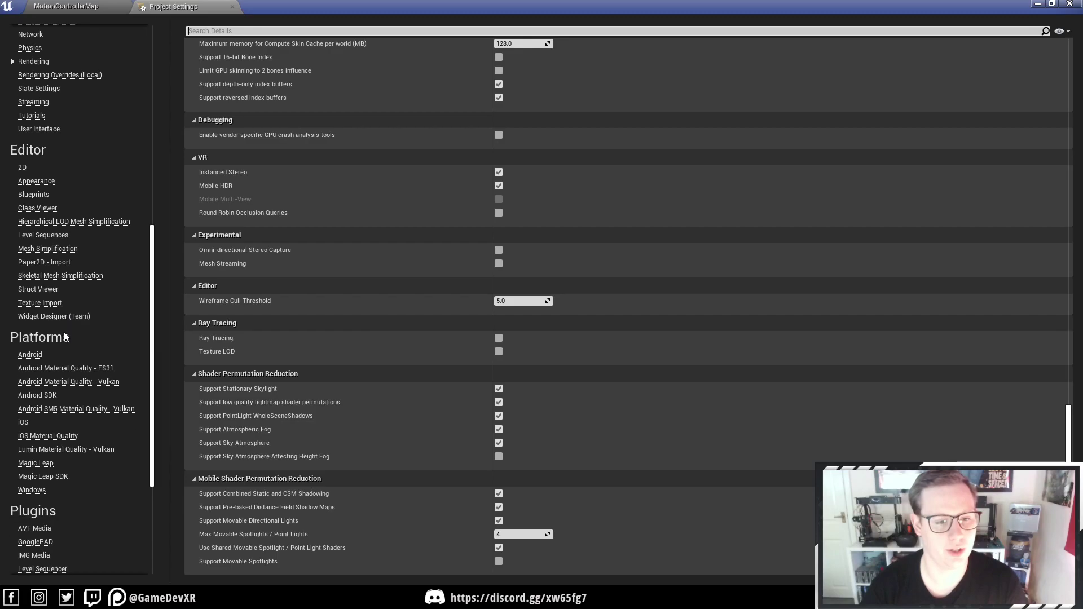
pyautogui.scroll(-4, 64, 332)
pyautogui.click(25, 283)
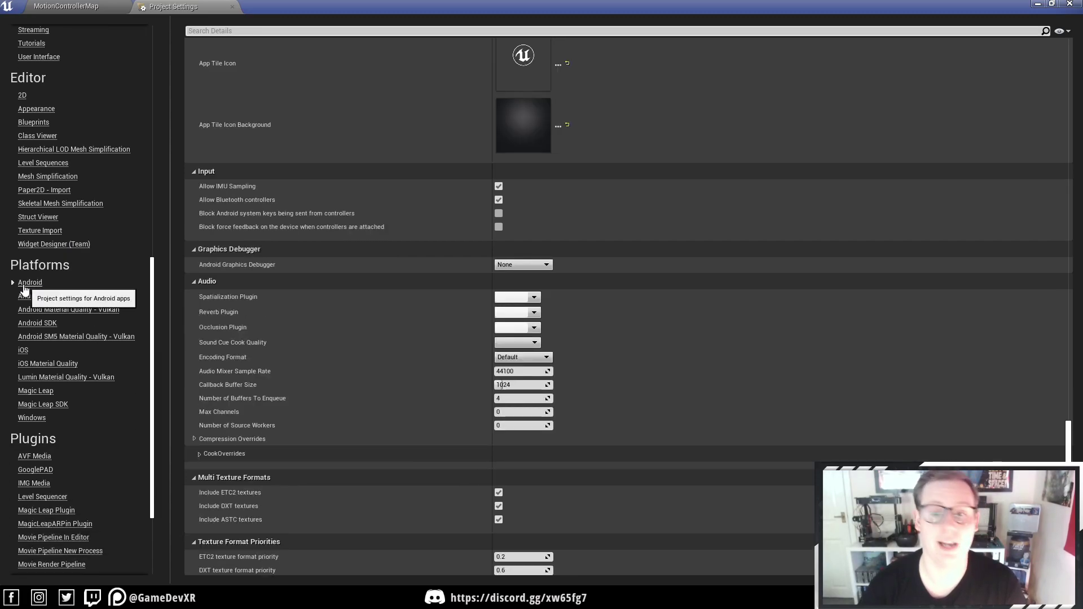
pyautogui.moveTo(1076, 460); pyautogui.dragTo(1075, 73)
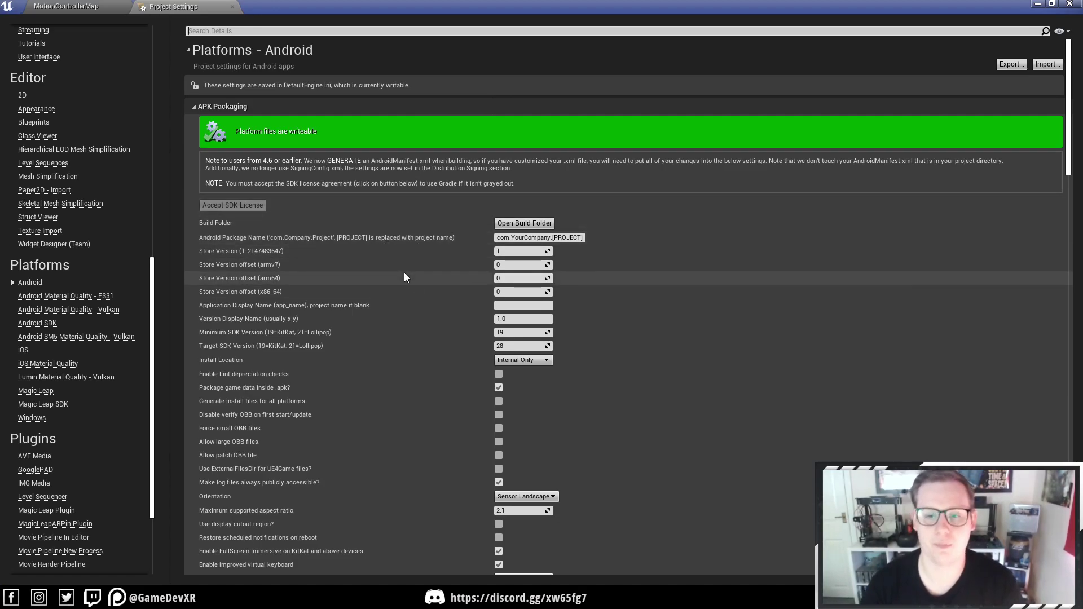
pyautogui.scroll(-2, 404, 273)
pyautogui.scroll(-1, 372, 274)
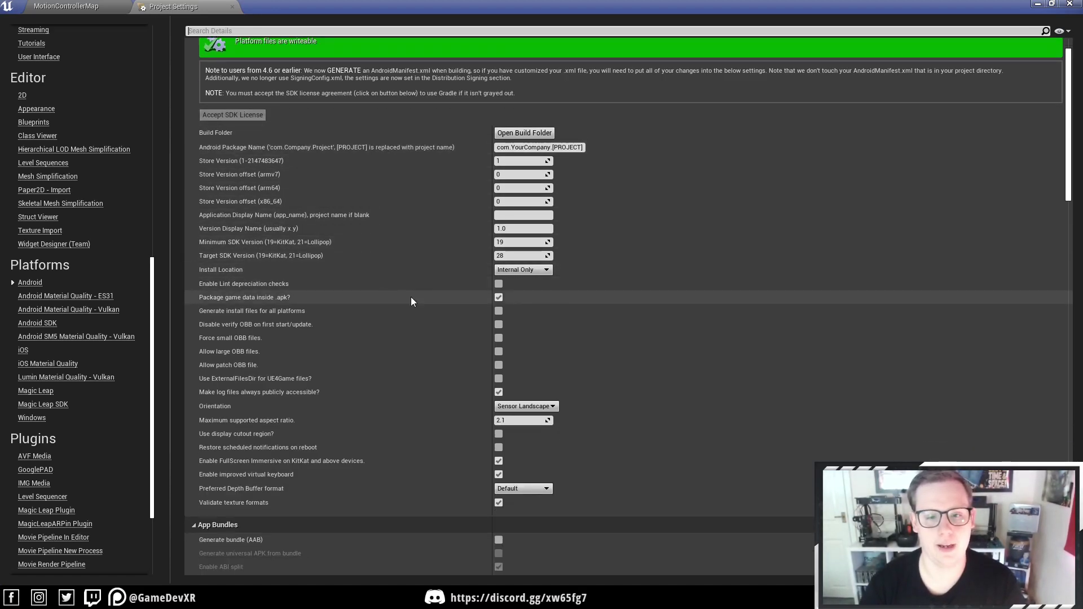
pyautogui.scroll(-1, 429, 305)
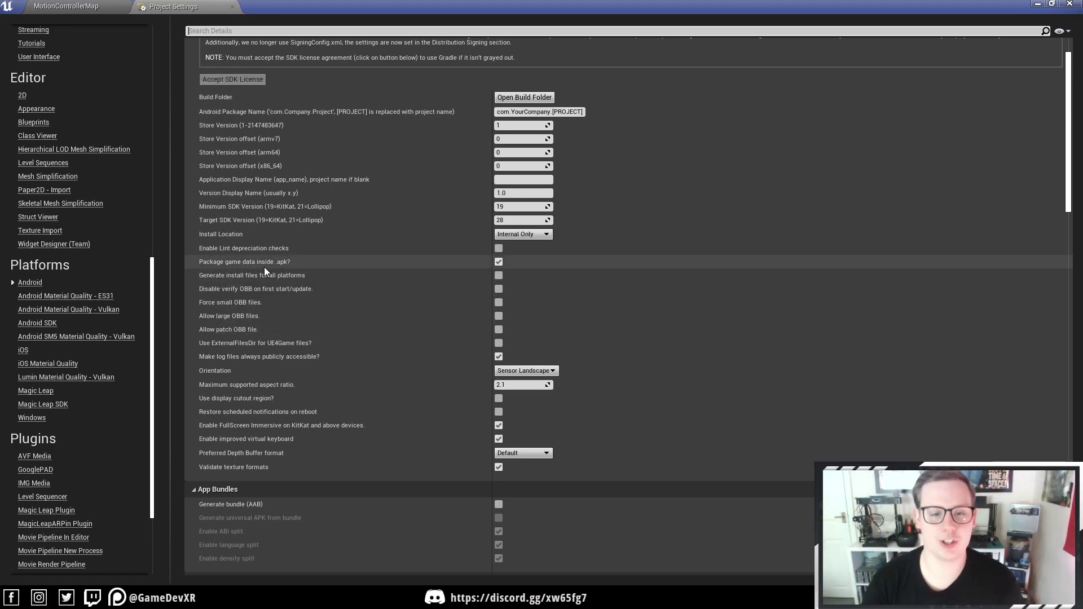
# - Enable 'Package game data inside .apk?' and keep 'Support armv7' and 'Support Vulkan' ticked under Build
pyautogui.click(499, 261)
pyautogui.scroll(-2, 677, 356)
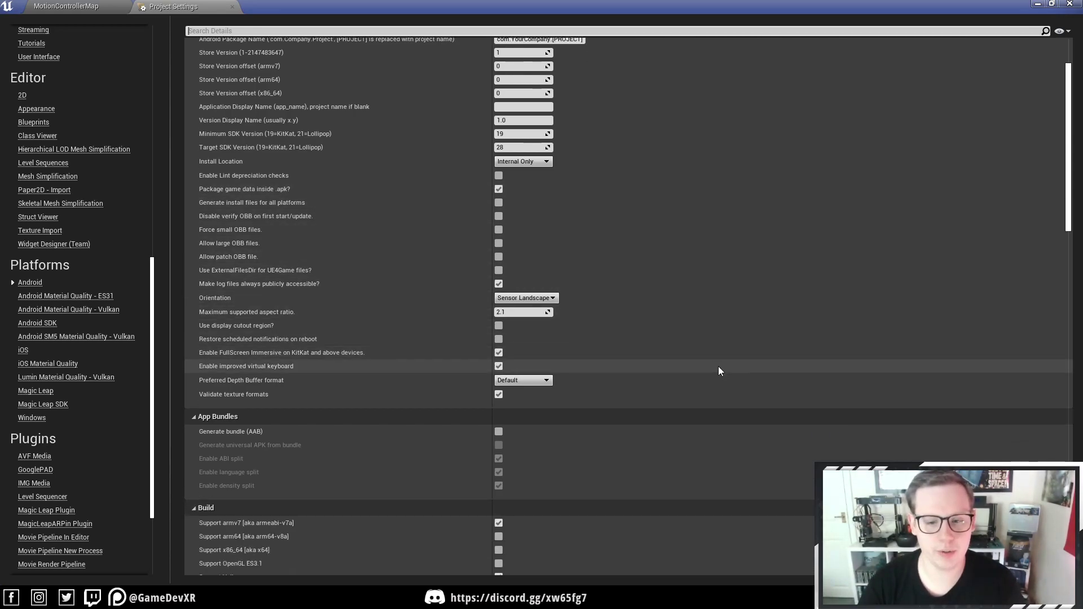
pyautogui.scroll(-1, 719, 372)
pyautogui.scroll(-3, 604, 331)
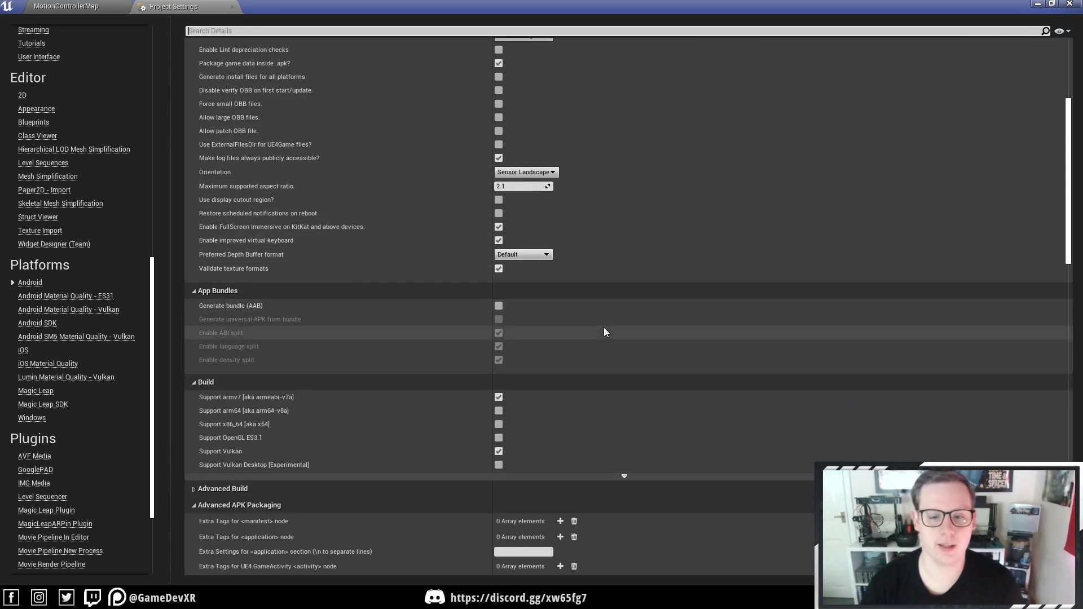
pyautogui.scroll(-3, 604, 332)
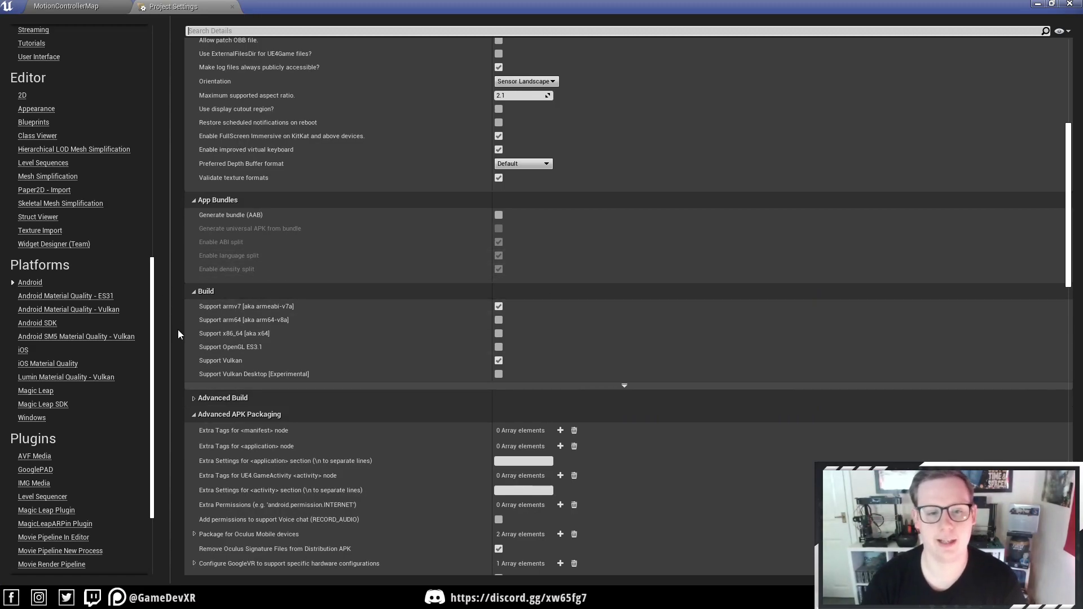
pyautogui.scroll(-2, 587, 302)
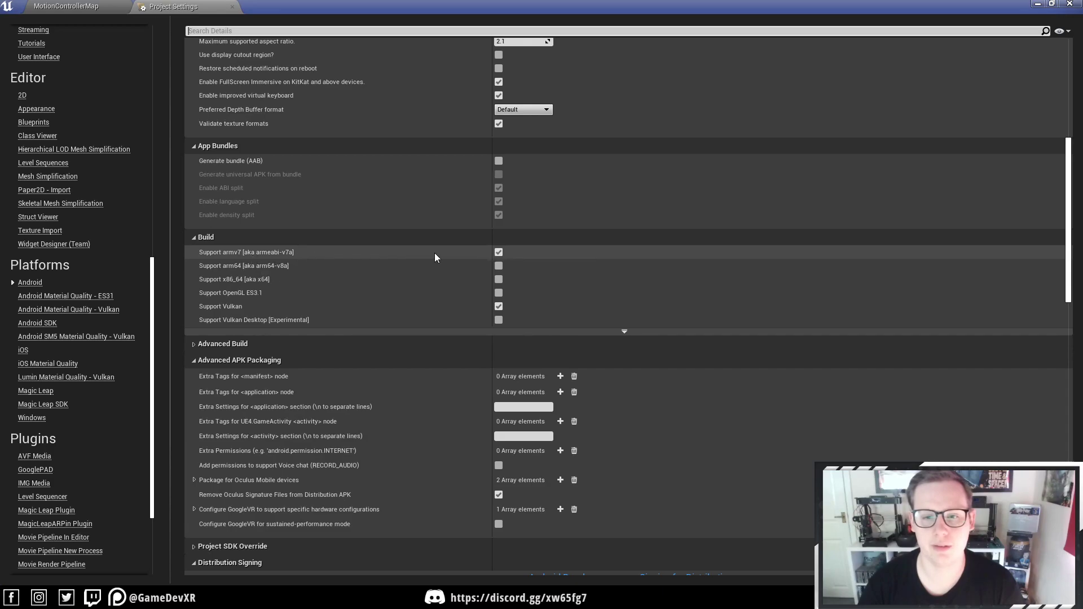
pyautogui.click(499, 252)
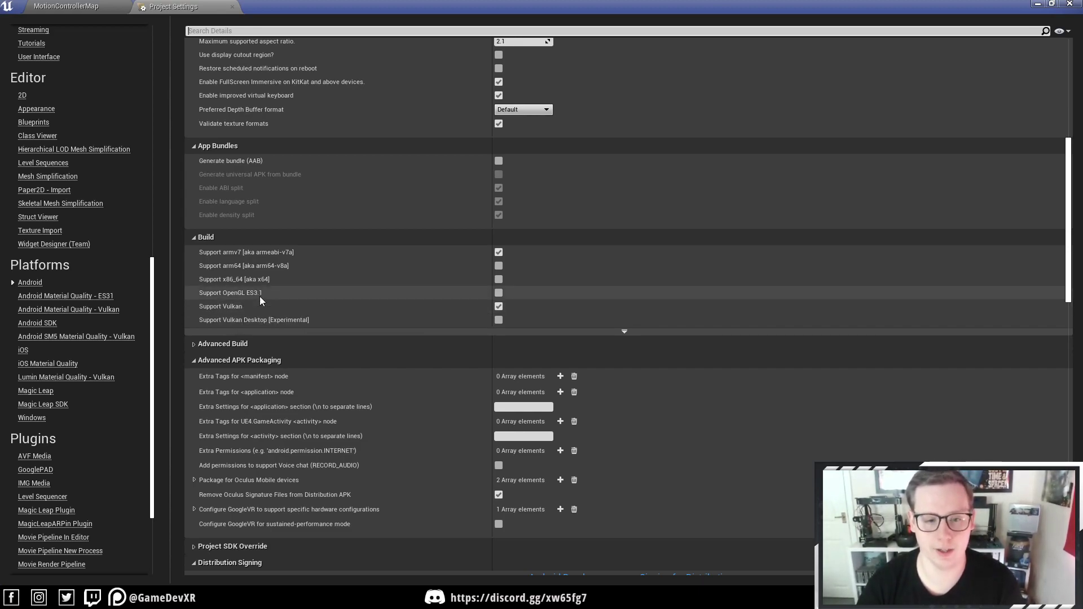
pyautogui.scroll(-3, 354, 315)
pyautogui.scroll(-1, 370, 317)
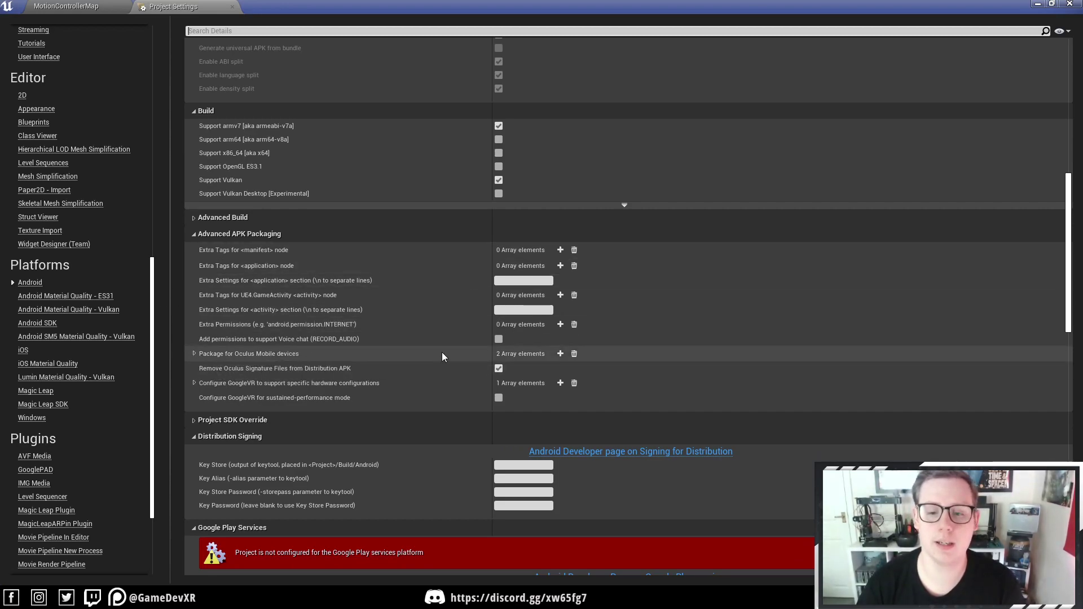
# - Expand 'Package for Oculus Mobile devices', keeping entry 0 Oculus Quest and entry 1 Oculus Quest 2
pyautogui.click(194, 353)
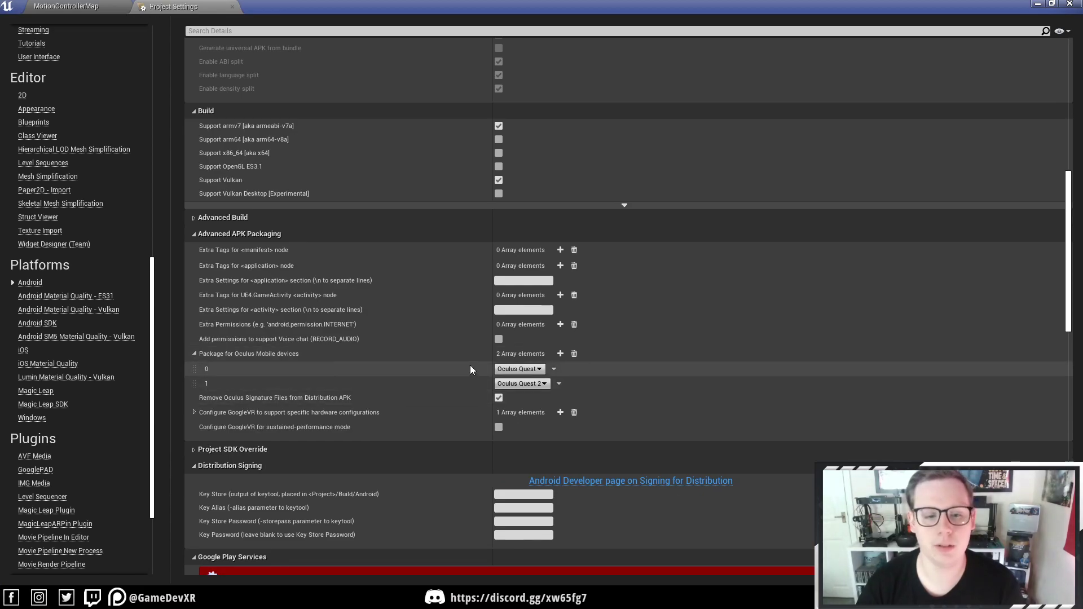
pyautogui.click(525, 369)
pyautogui.click(531, 378)
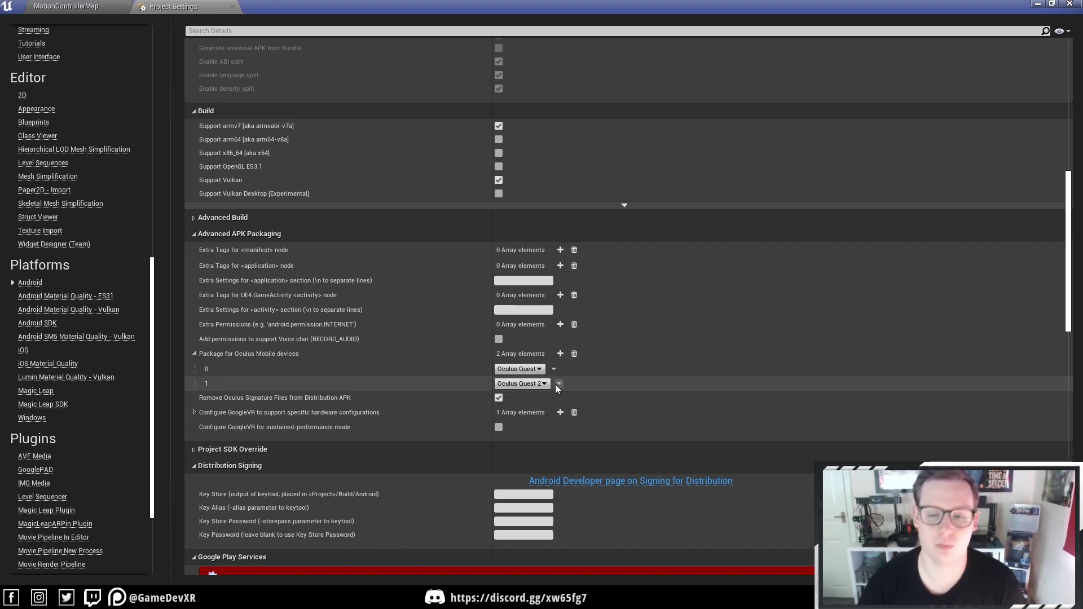
pyautogui.scroll(-5, 597, 384)
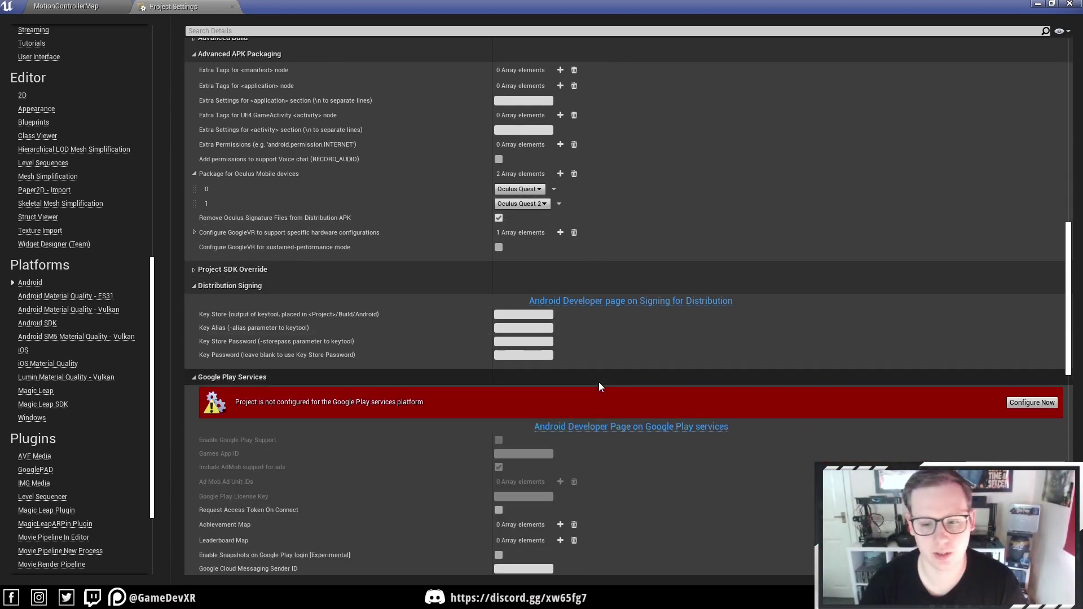
pyautogui.scroll(-1, 598, 382)
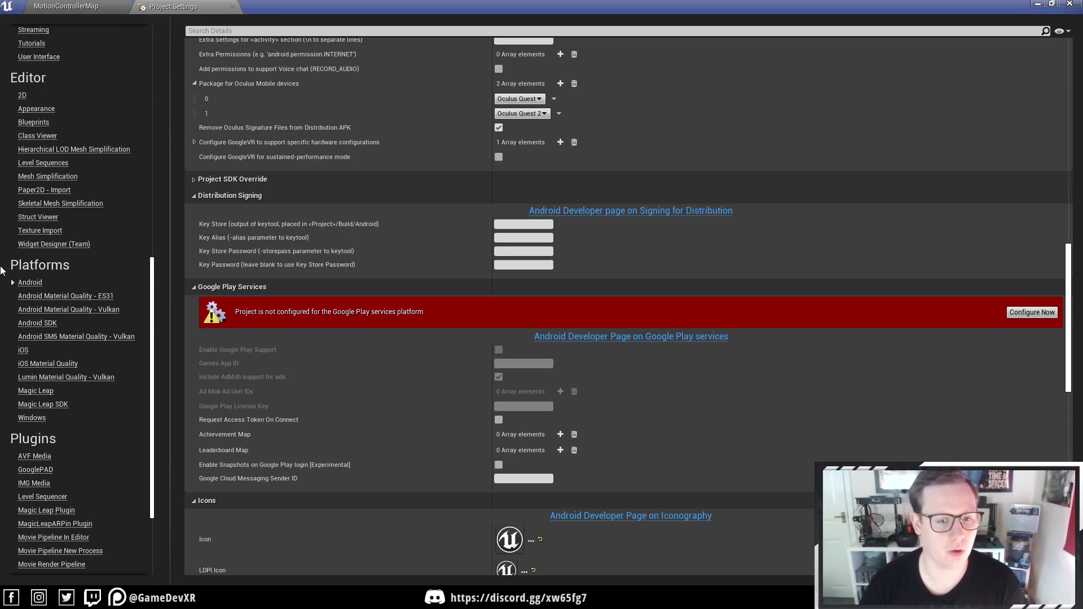
# - View Platforms > Android SDK, showing SDK API Level latest and NDK API Level android-21
pyautogui.scroll(-2, 51, 333)
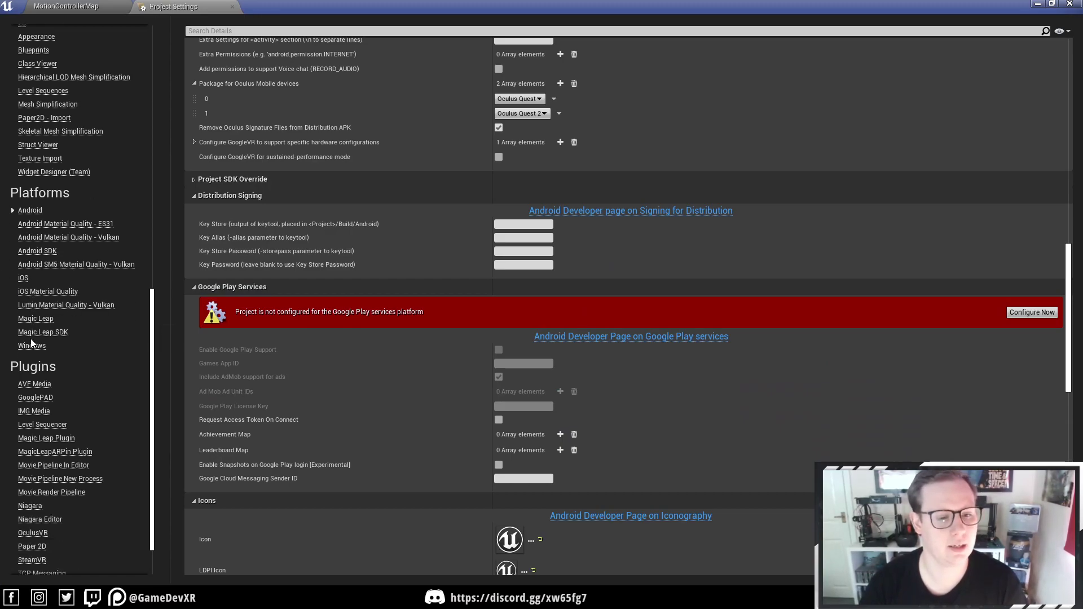
pyautogui.click(35, 251)
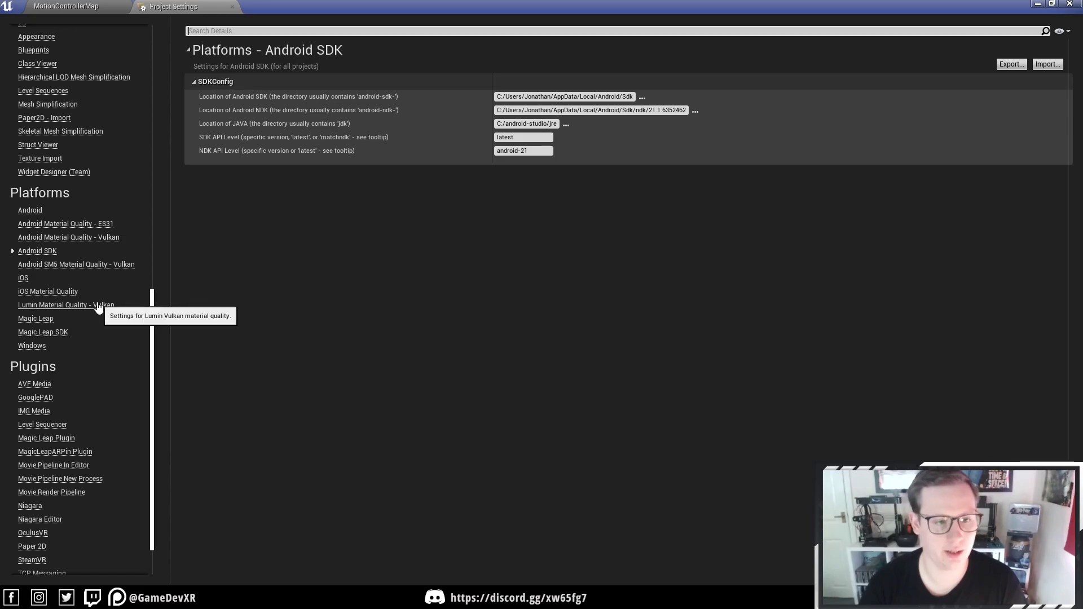
pyautogui.scroll(-3, 100, 304)
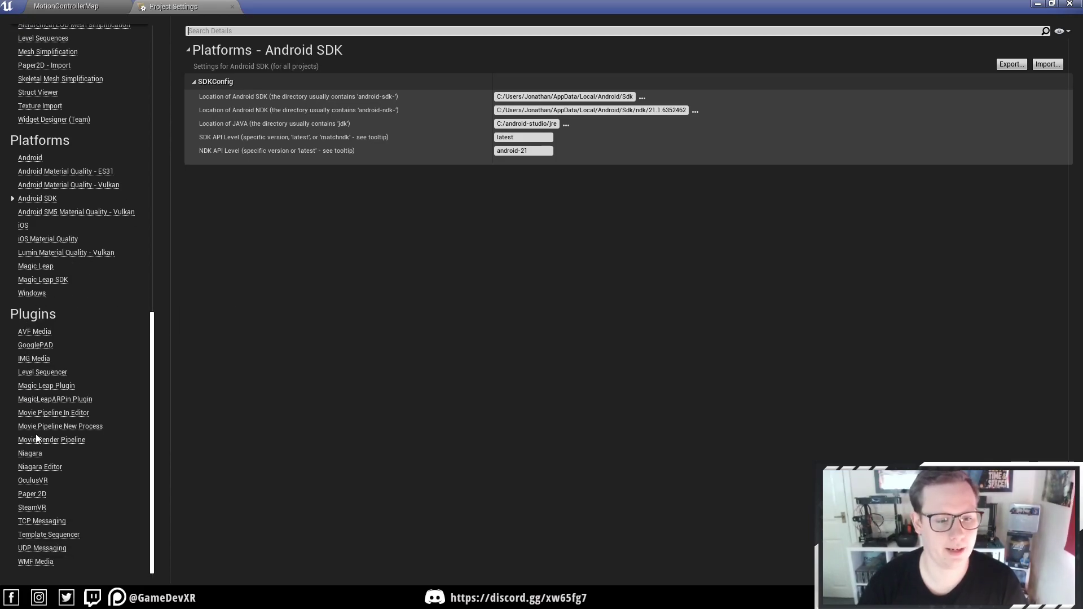
# - Open the OculusVR plugin settings and keep Color Space set to Quest
pyautogui.click(32, 480)
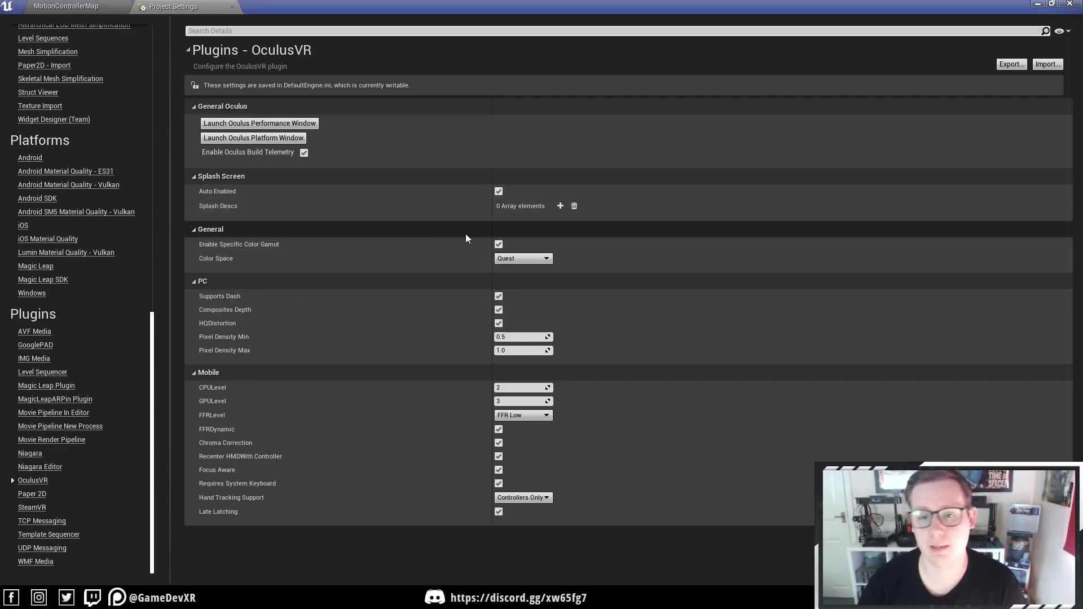
pyautogui.click(550, 258)
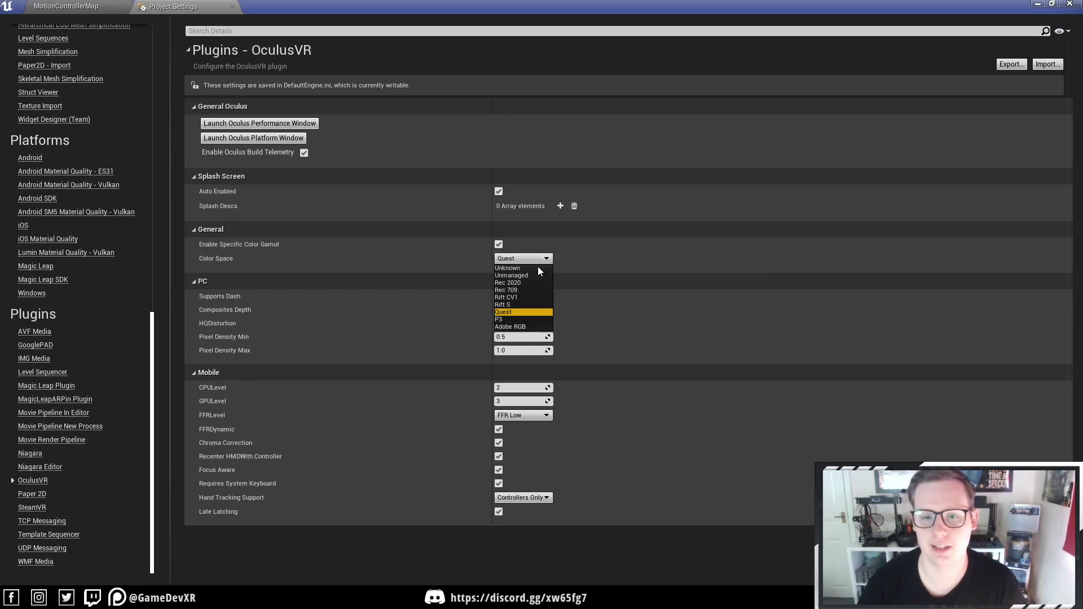
pyautogui.click(518, 311)
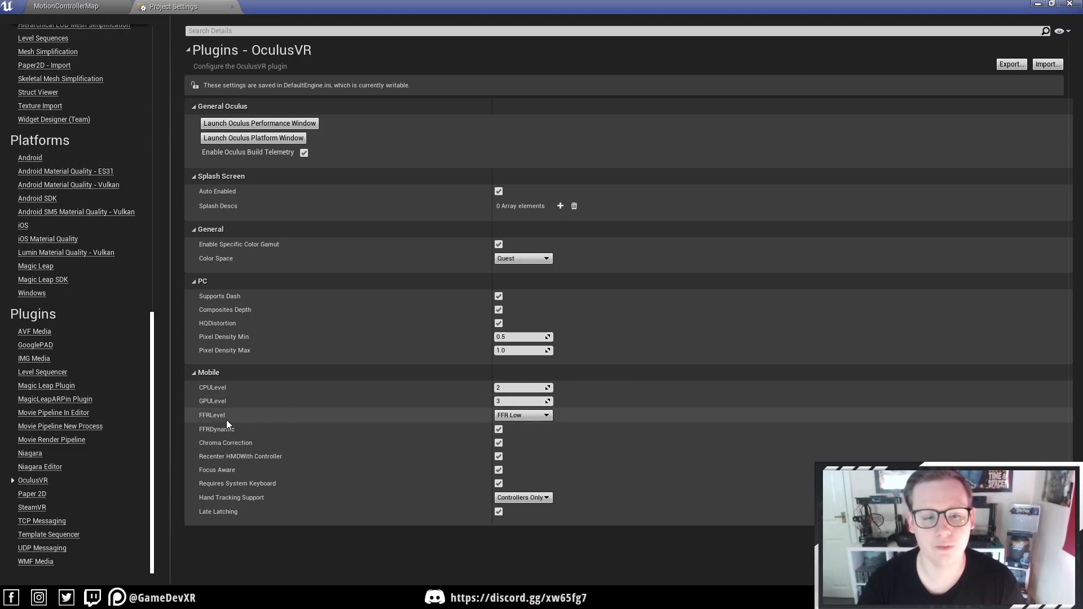
pyautogui.click(522, 416)
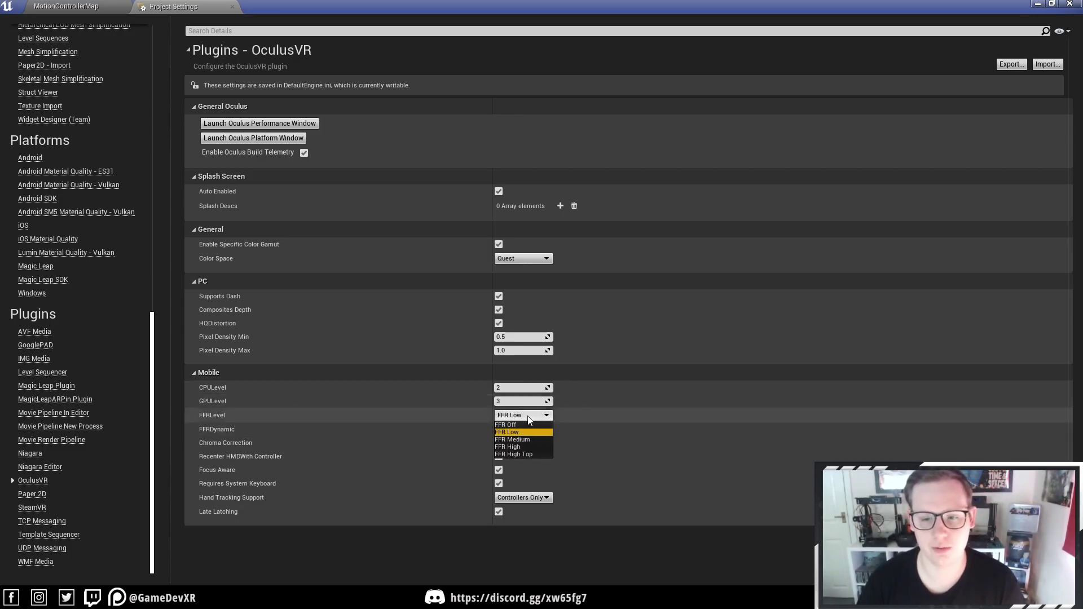
pyautogui.click(530, 418)
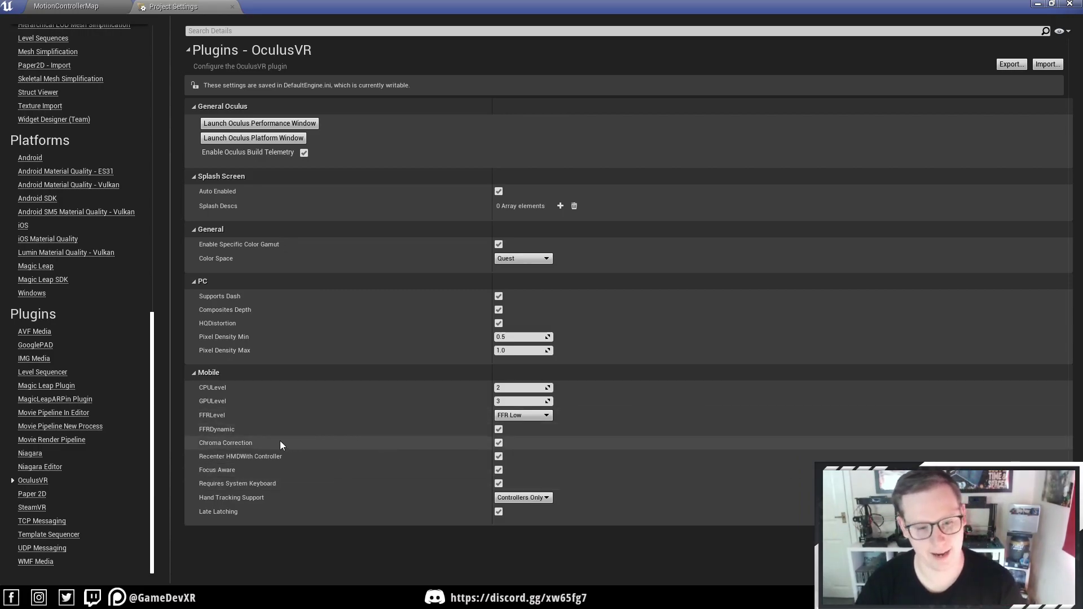
pyautogui.moveTo(264, 486)
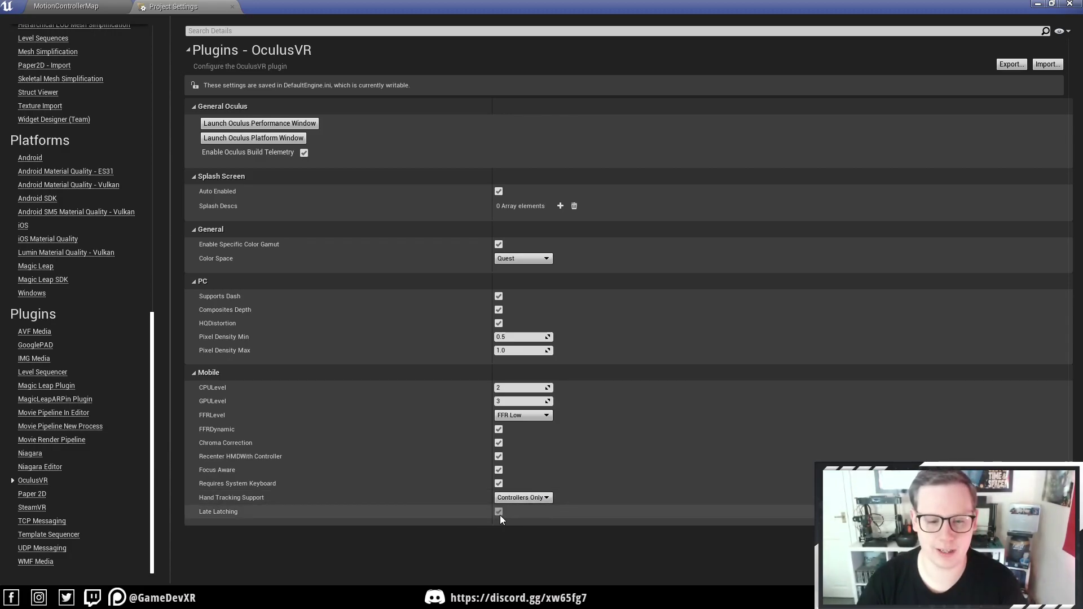
pyautogui.click(546, 498)
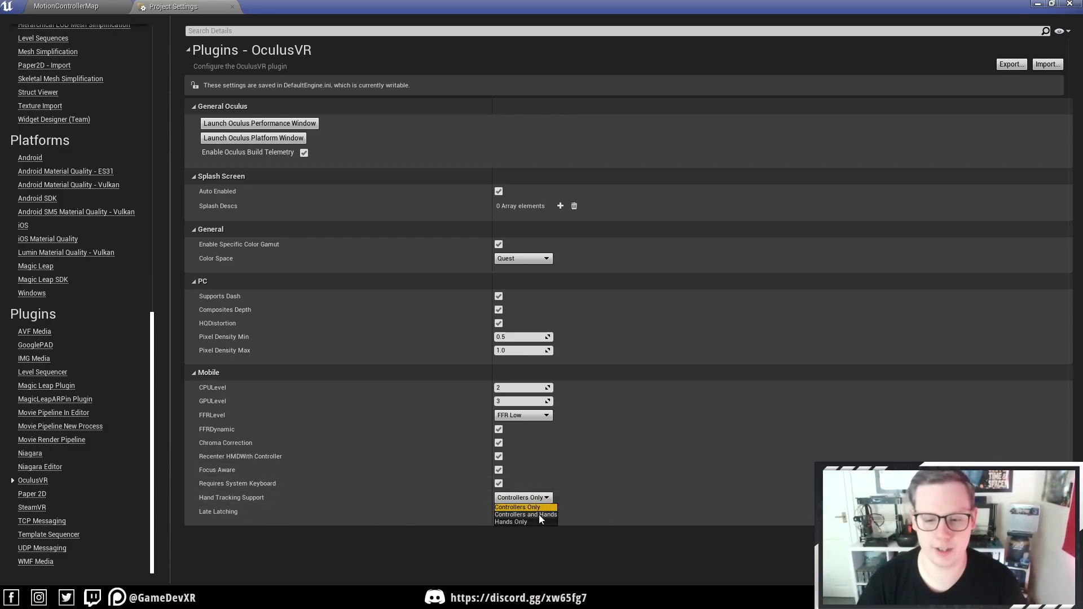
pyautogui.click(552, 508)
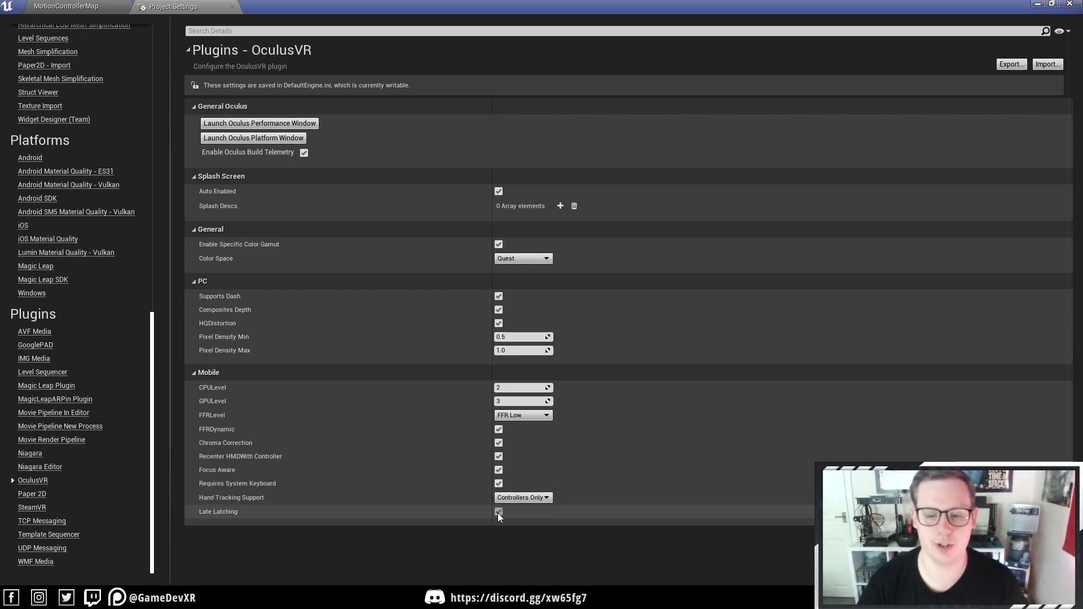
pyautogui.moveTo(210, 509)
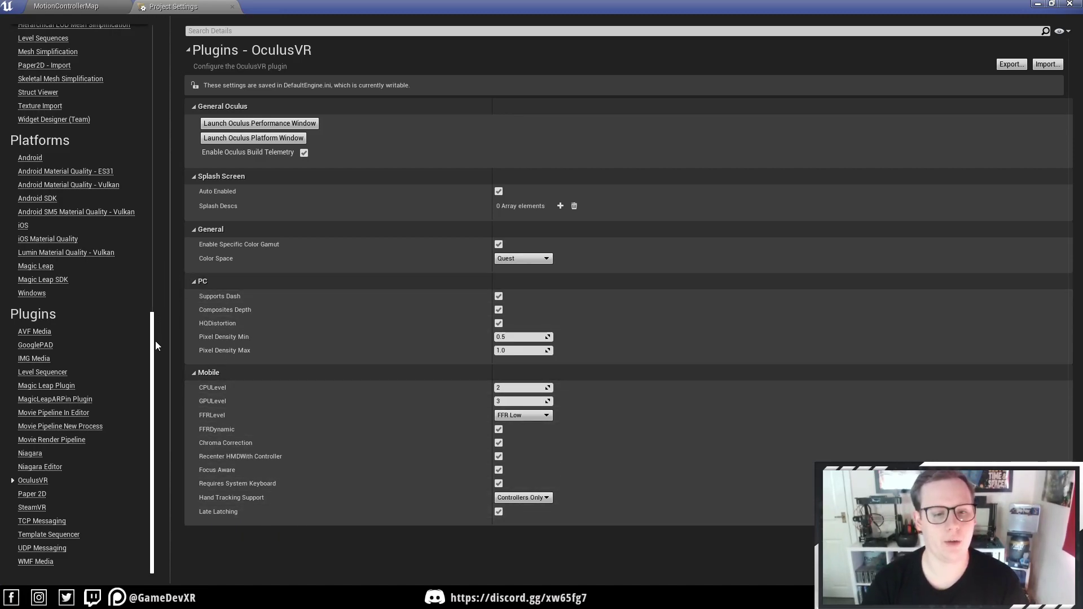
# - Recheck the Android platform packaging settings for Quest devices in Project Settings
pyautogui.moveTo(154, 341); pyautogui.dragTo(154, 49)
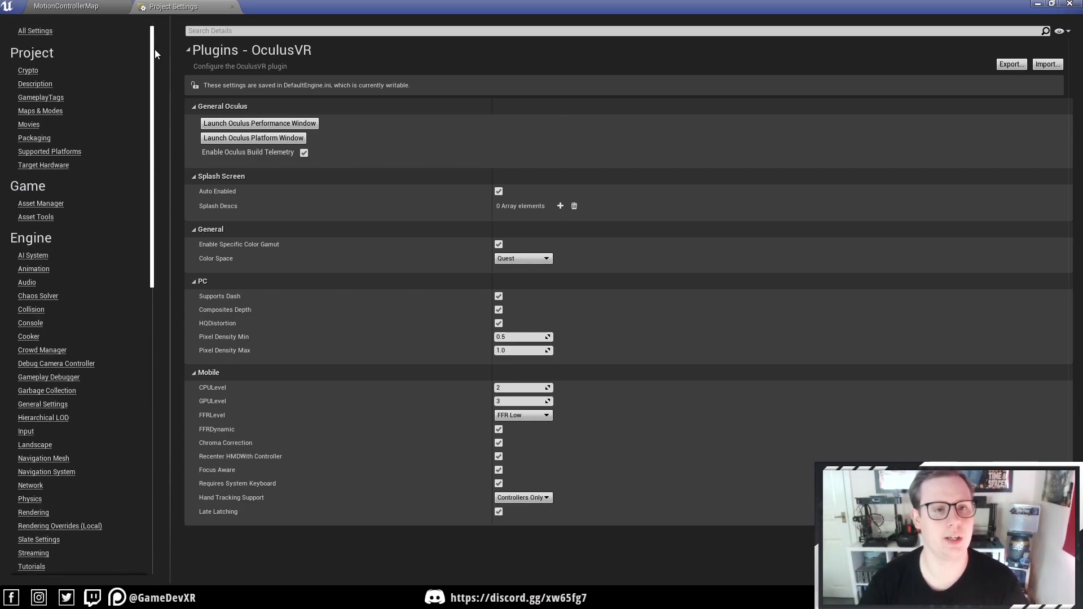
pyautogui.click(85, 7)
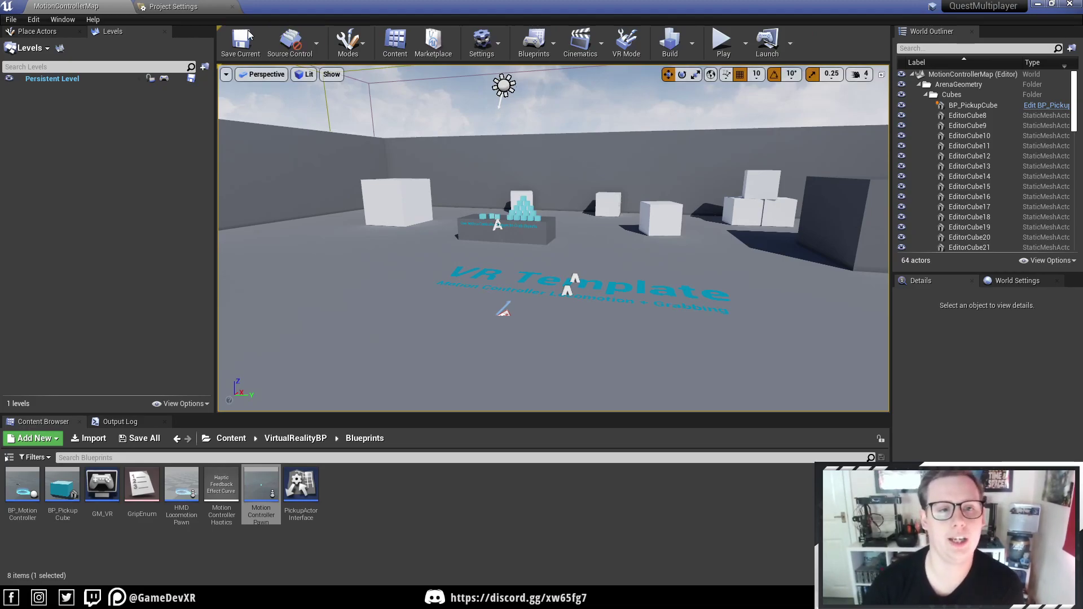
pyautogui.click(173, 7)
pyautogui.scroll(-15, 147, 407)
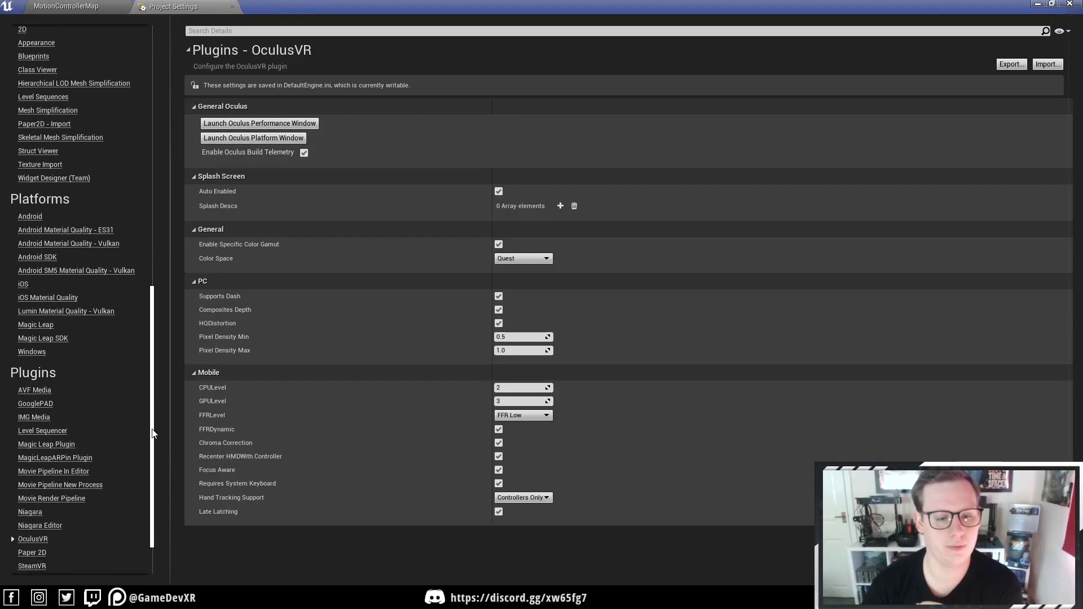
pyautogui.click(36, 161)
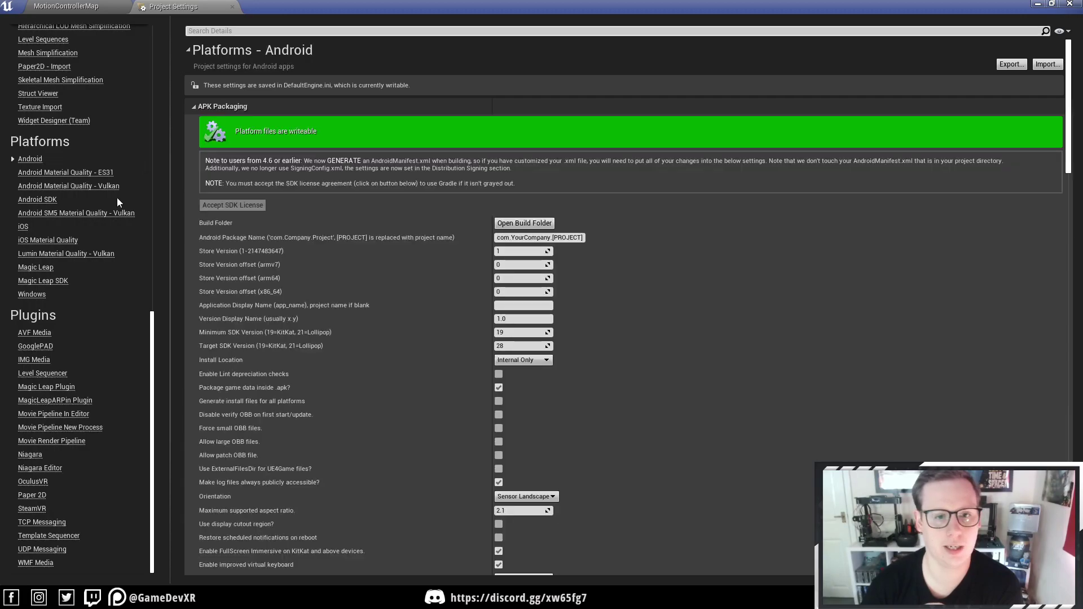
pyautogui.scroll(-4, 760, 258)
pyautogui.scroll(-8, 577, 316)
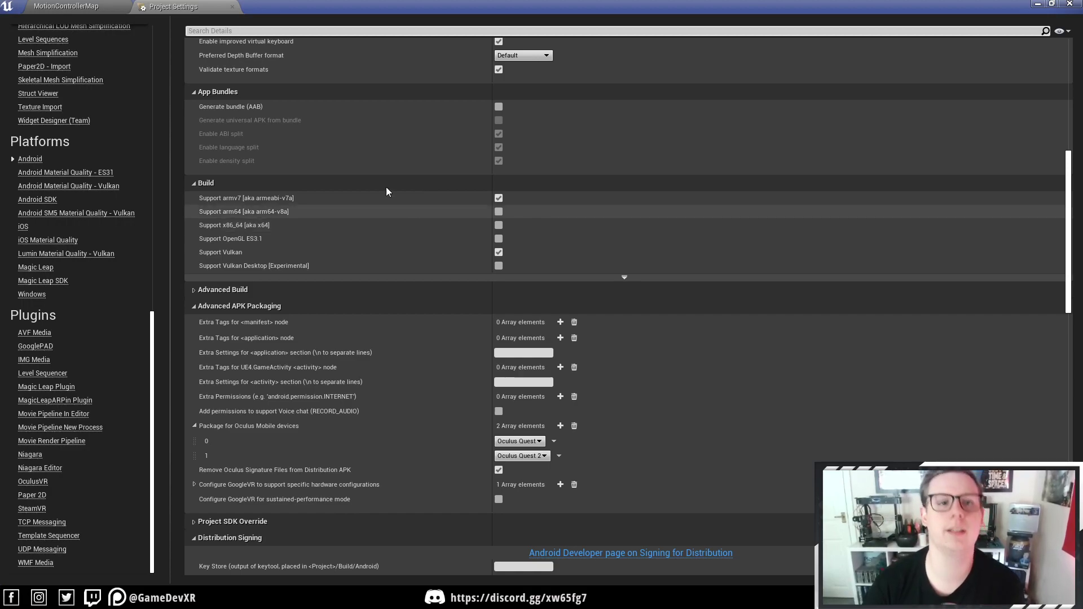
# - Close Project Settings and reveal the VirtualRealityBP content folder in File Explorer
pyautogui.click(232, 7)
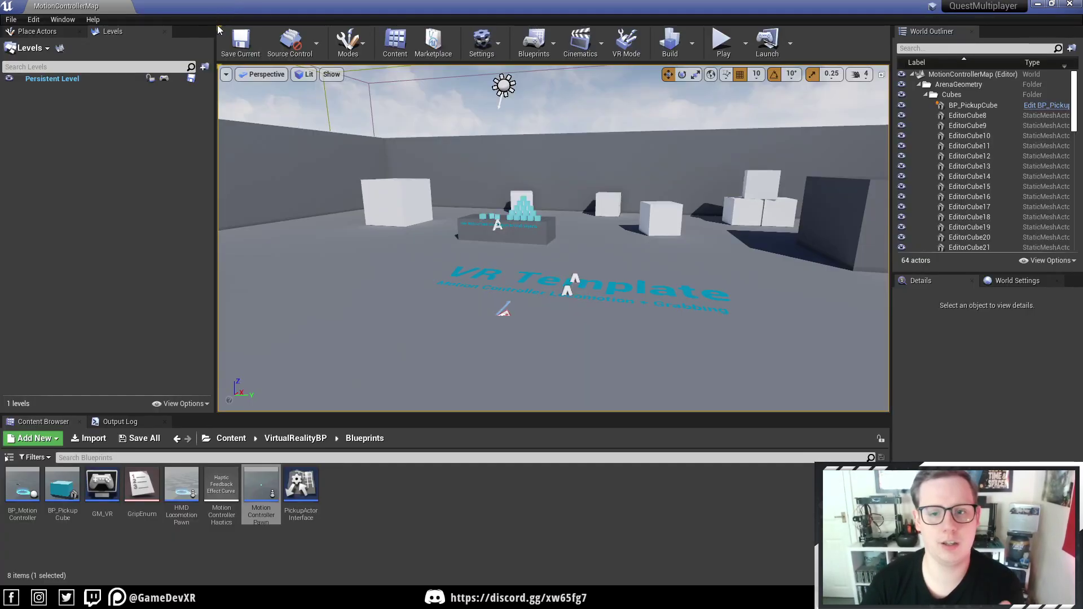
pyautogui.click(248, 443)
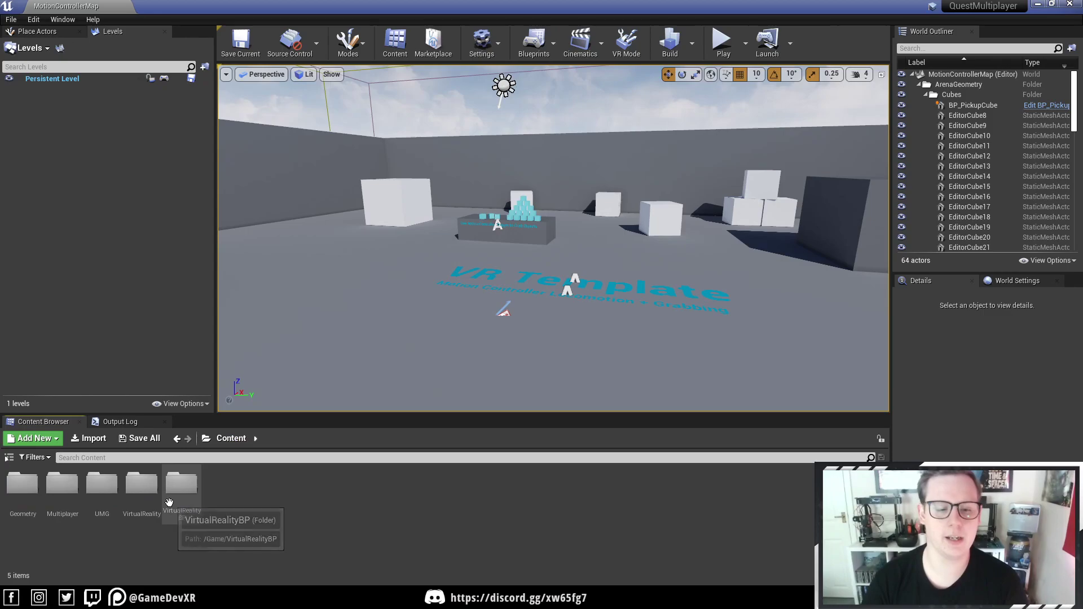
pyautogui.rightClick(182, 501)
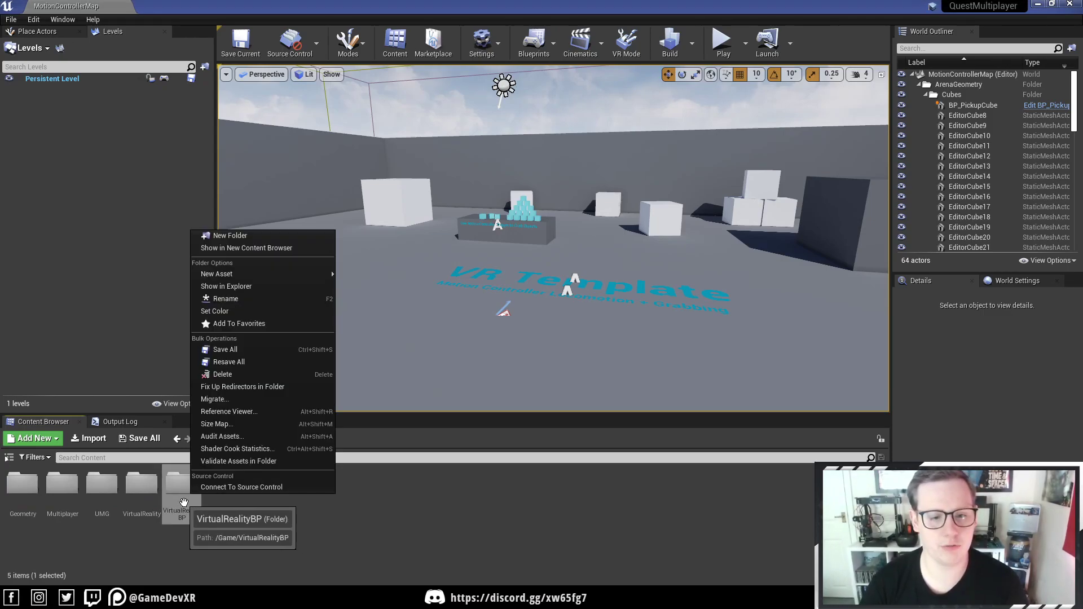
pyautogui.click(246, 288)
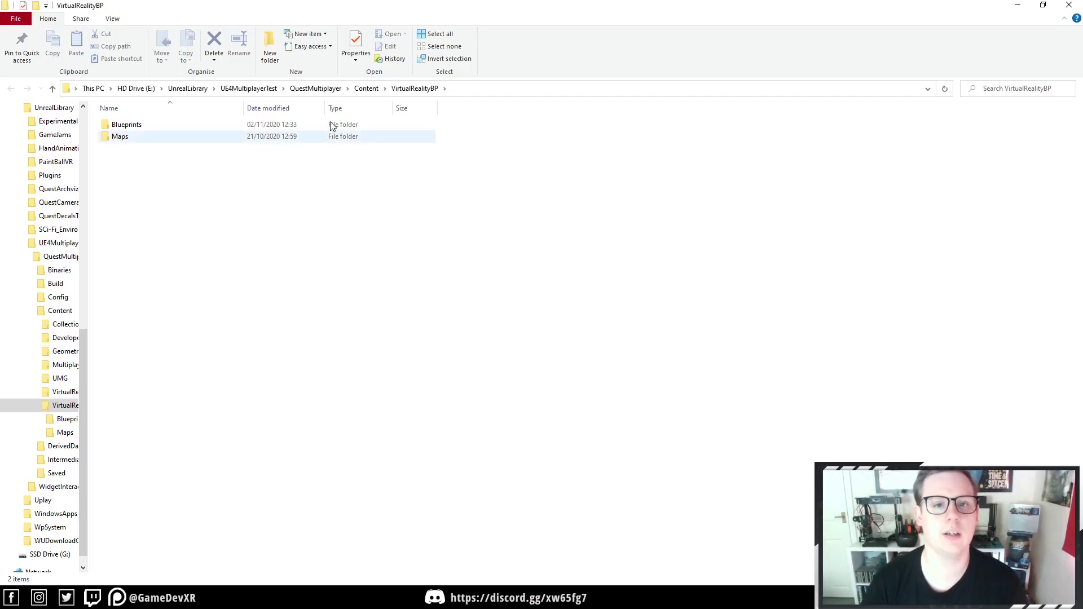
# - In the QuestMultiplayer project folder, select Binaries, Build, DerivedDataCache, Intermediate and Saved
pyautogui.click(253, 89)
pyautogui.doubleClick(257, 125)
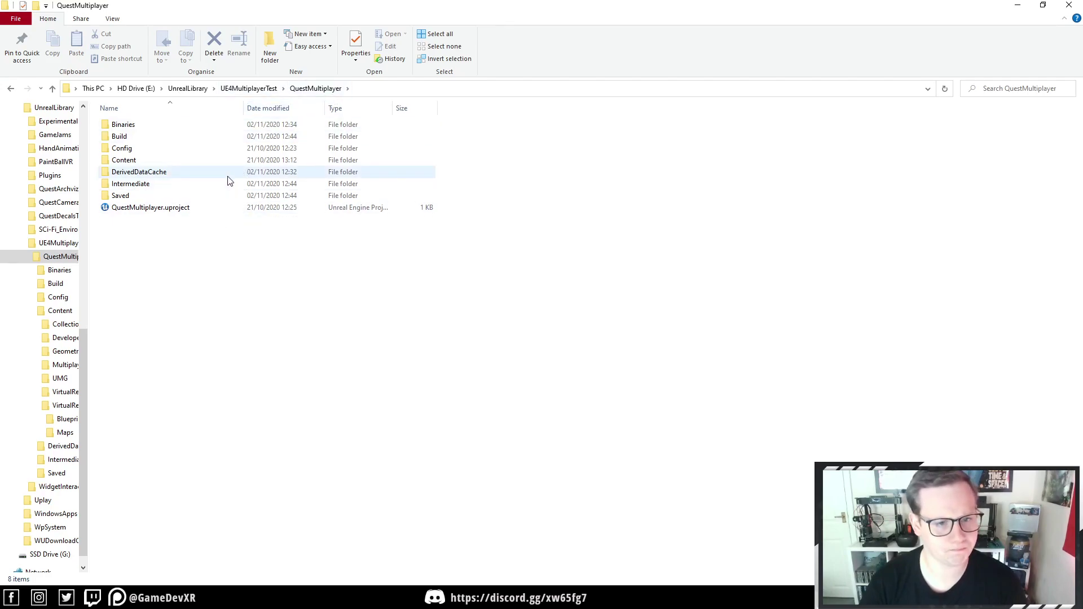
pyautogui.click(155, 125)
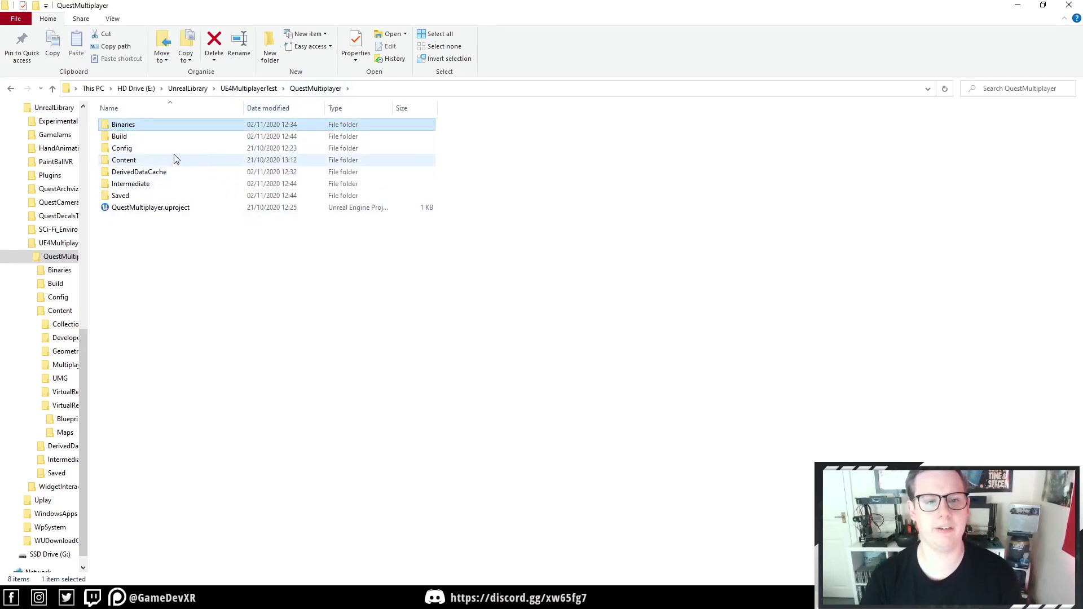
pyautogui.keyDown('ctrl'); pyautogui.click(169, 136); pyautogui.keyUp('ctrl')
pyautogui.keyDown('ctrl'); pyautogui.click(186, 172); pyautogui.keyUp('ctrl')
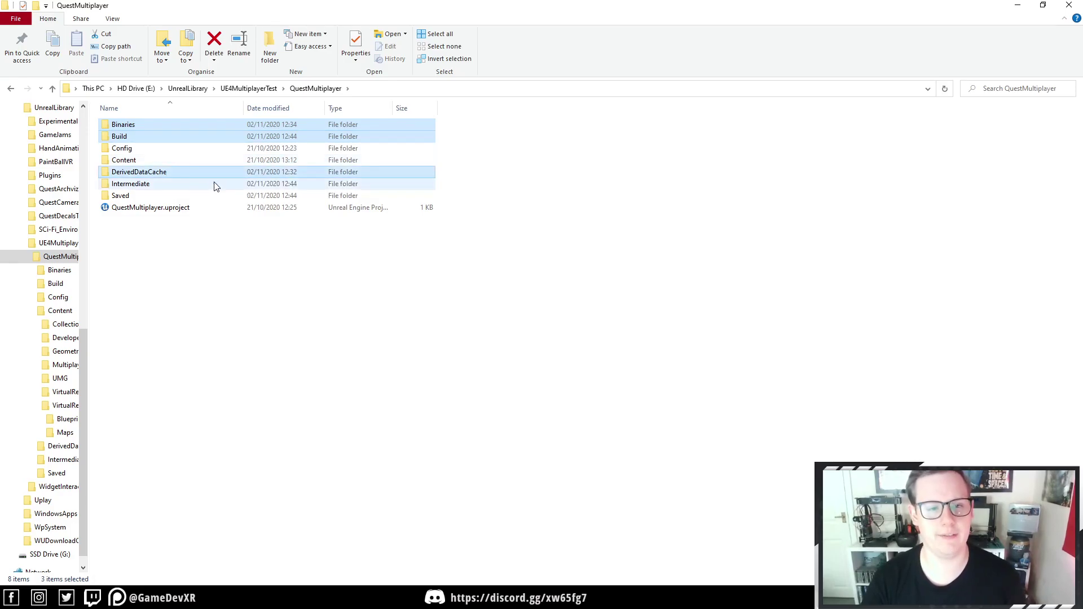
pyautogui.keyDown('ctrl'); pyautogui.click(150, 185); pyautogui.keyUp('ctrl')
pyautogui.keyDown('ctrl'); pyautogui.click(158, 196); pyautogui.keyUp('ctrl')
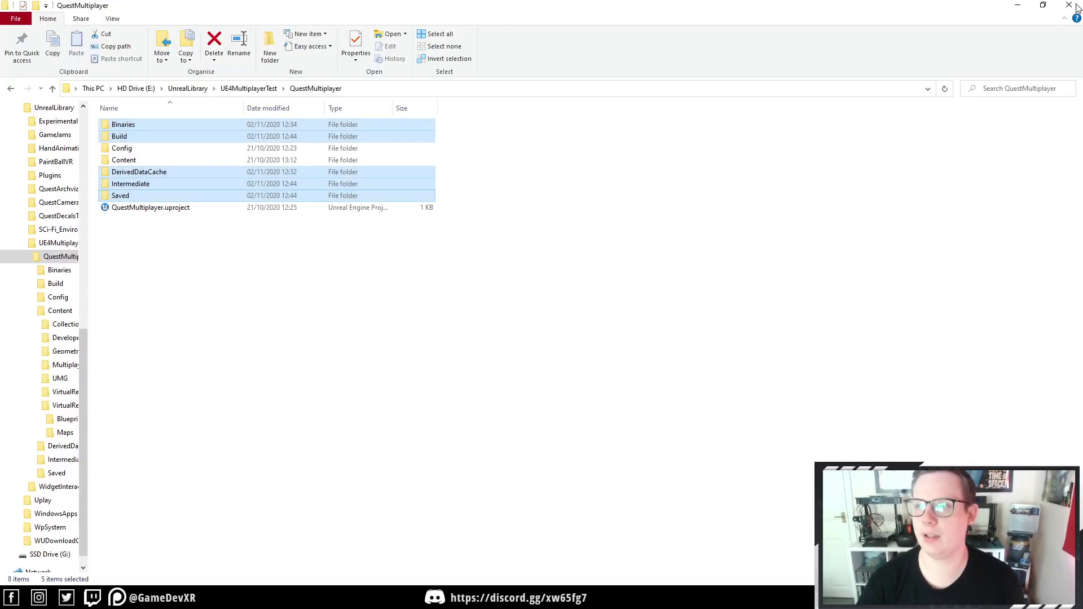
# - Delete the selected folders, skipping Intermediate after its deletion is denied
pyautogui.rightClick(215, 198)
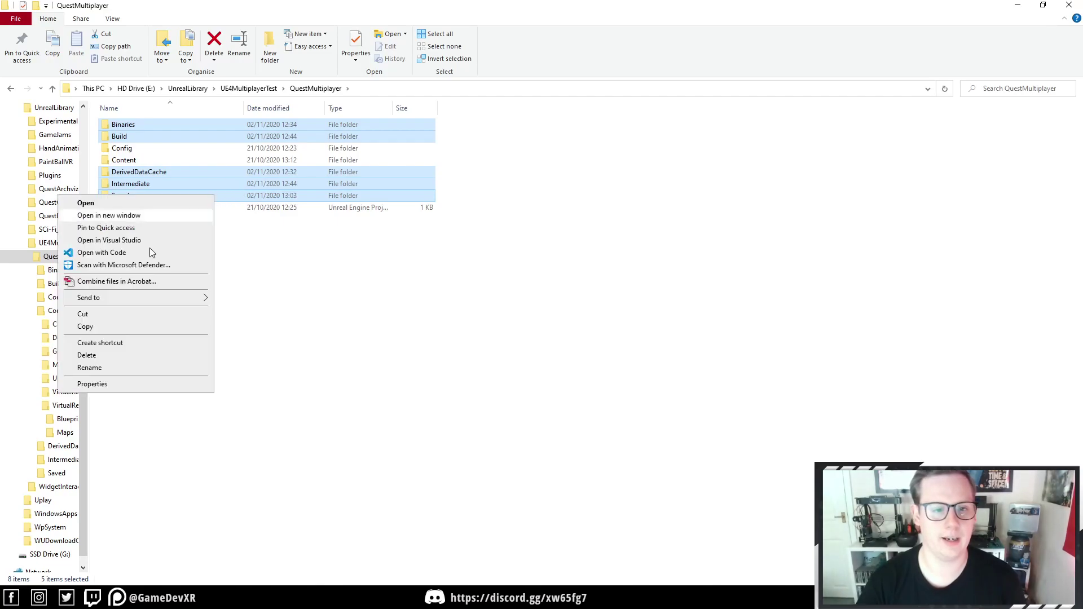
pyautogui.click(109, 355)
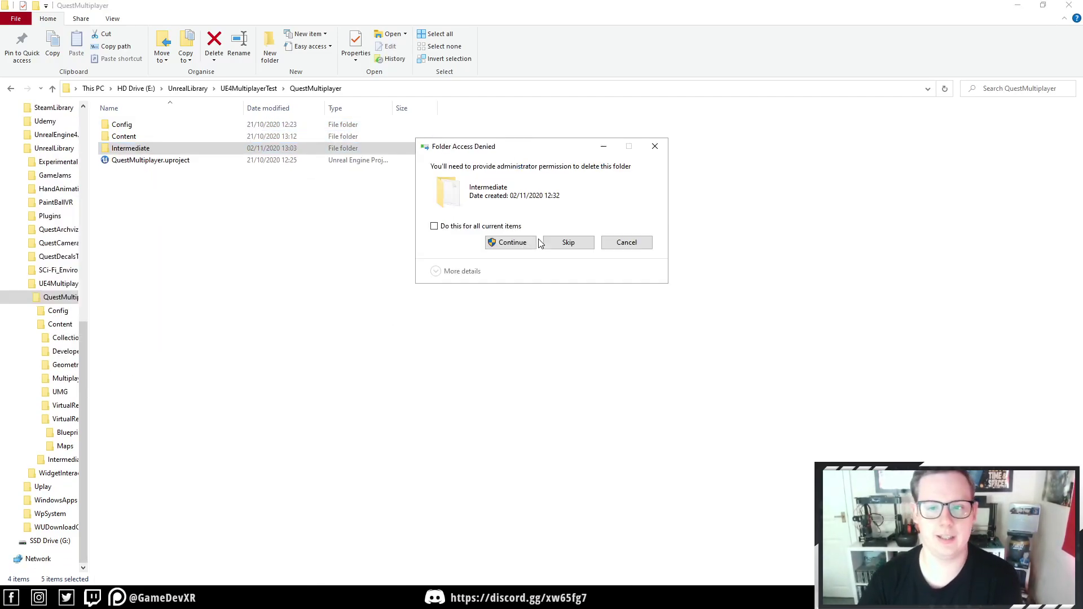
pyautogui.click(512, 243)
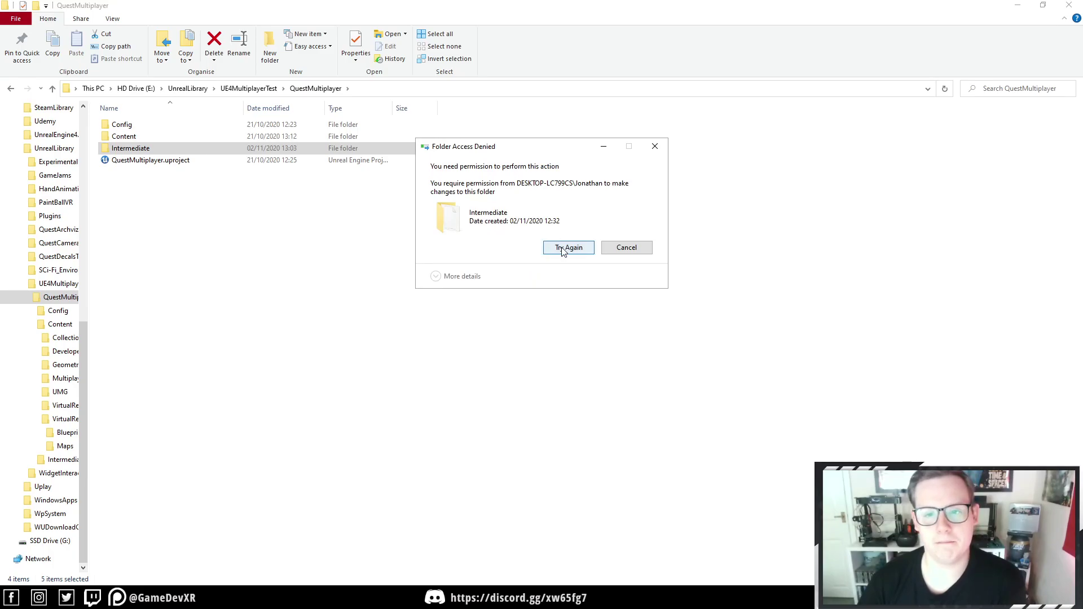
pyautogui.click(566, 249)
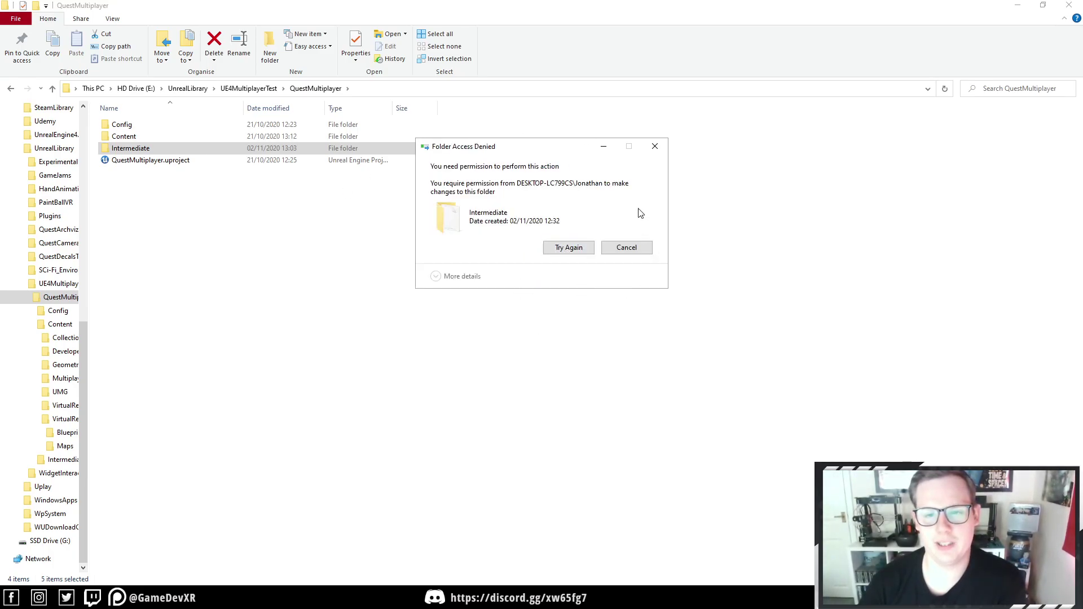
pyautogui.click(634, 248)
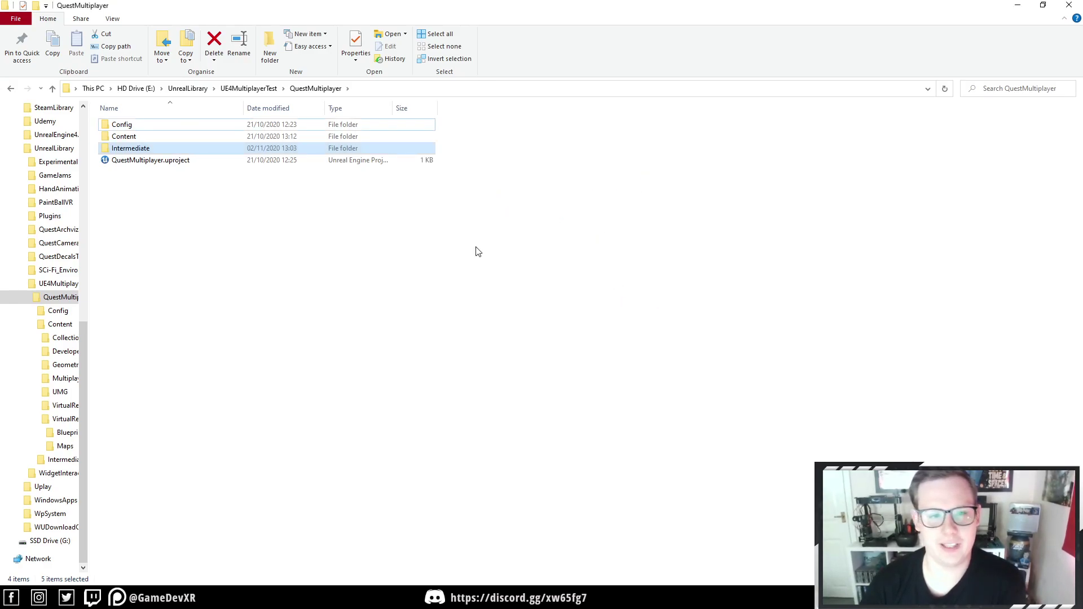
# - Reopen QuestMultiplayer.uproject in Unreal Engine and bring up the Project Launcher
pyautogui.doubleClick(147, 161)
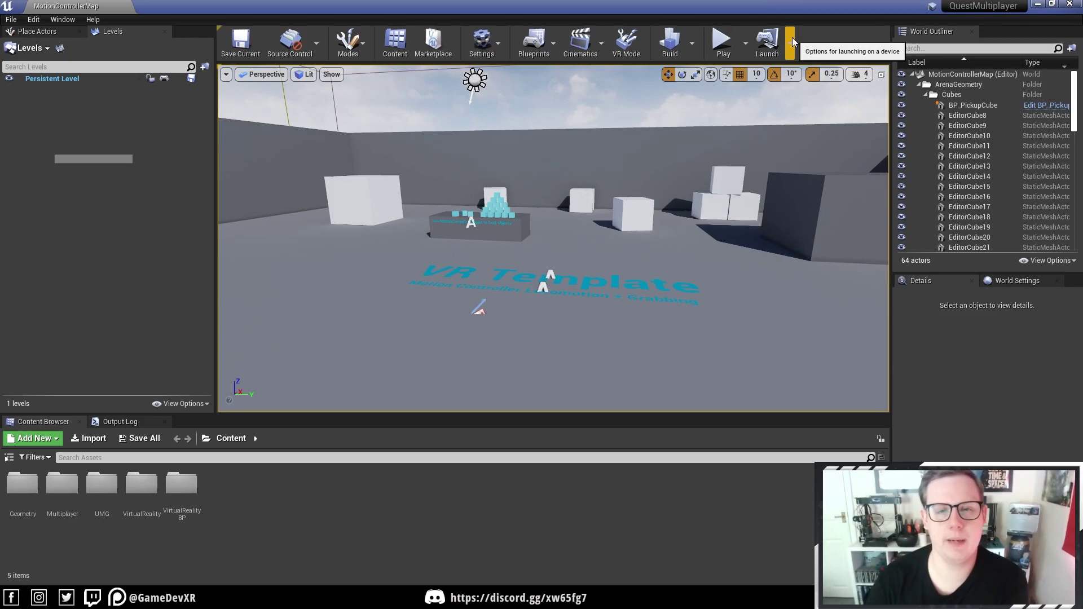
pyautogui.click(792, 38)
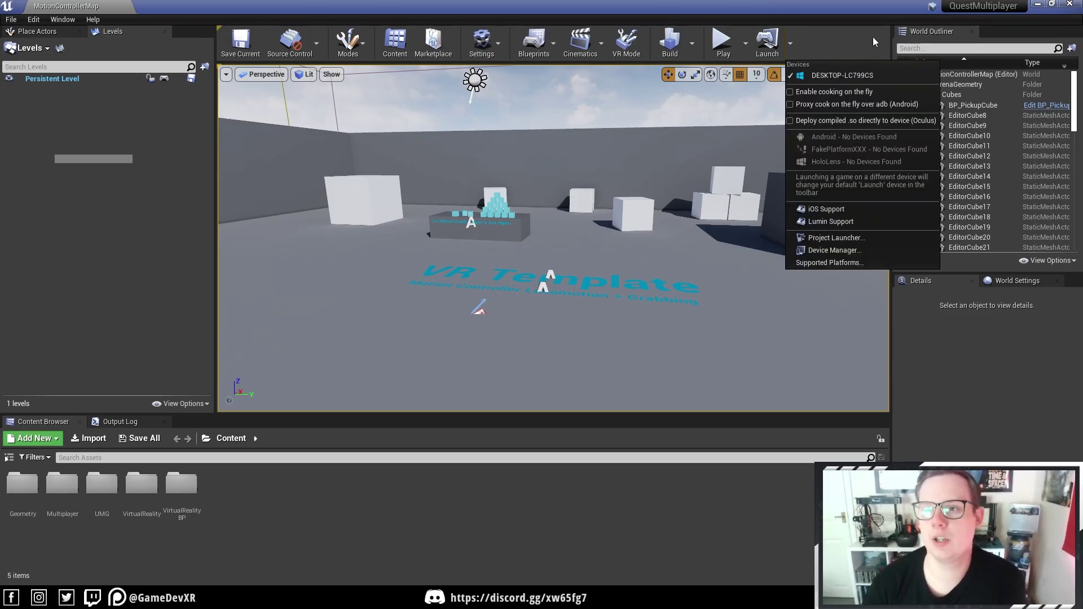
pyautogui.click(829, 242)
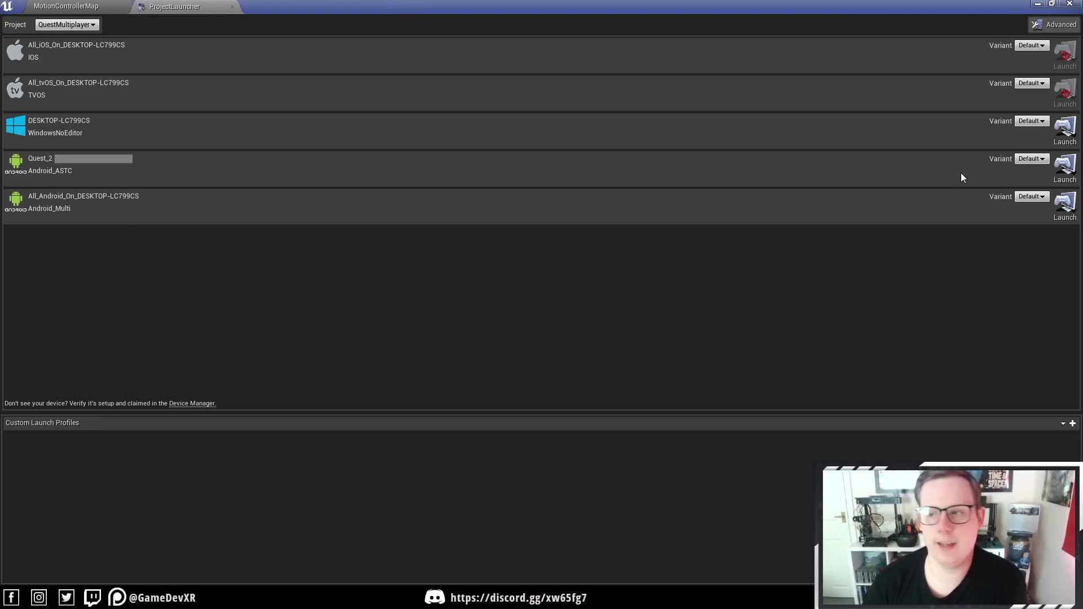
# - Set Quest_2's variant to Android_ASTC and its data build to By the book
pyautogui.click(1064, 26)
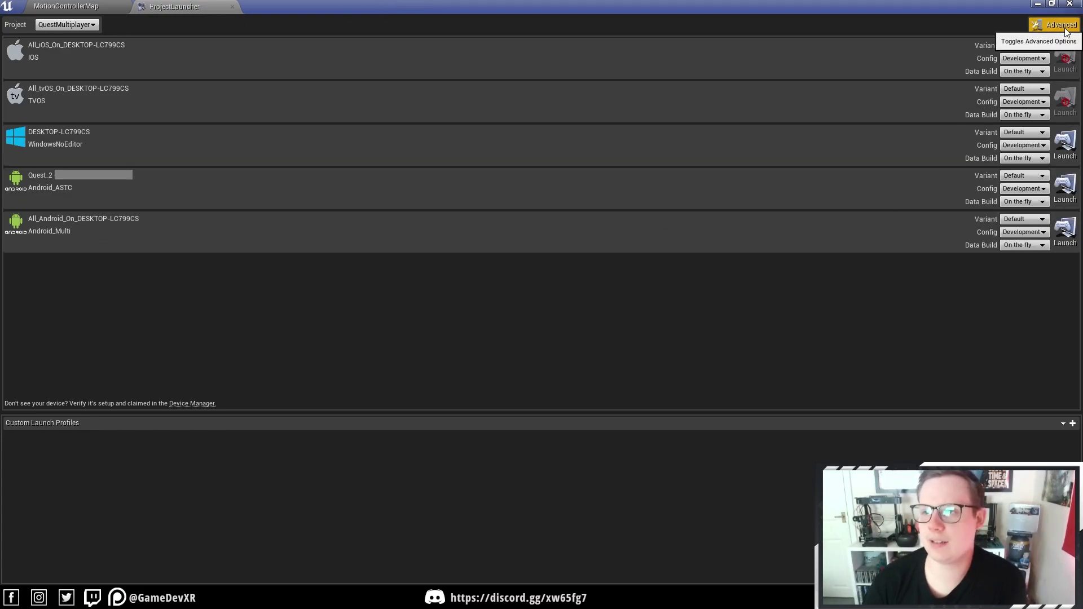
pyautogui.click(1024, 175)
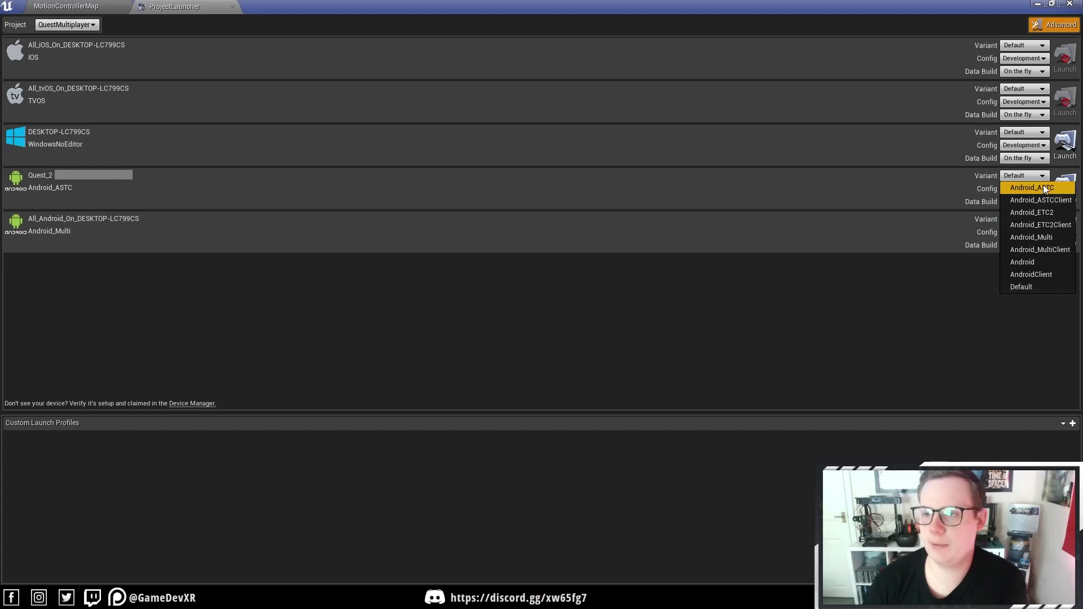
pyautogui.click(1019, 187)
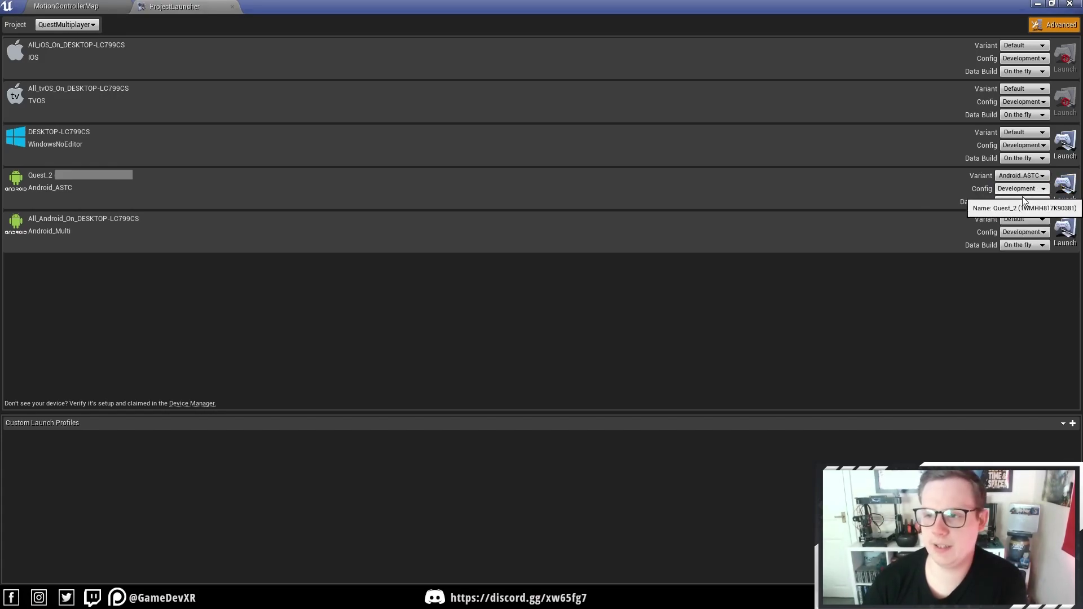
pyautogui.click(1017, 213)
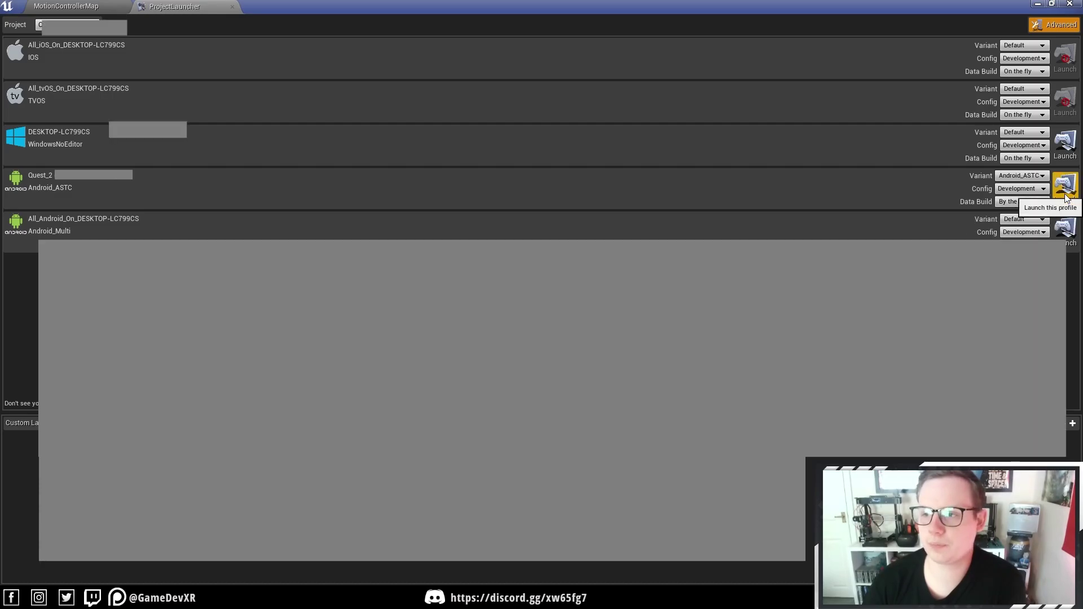
# - Launch the project on Quest_2, check the Output Log after all 7 tasks complete, then close the progress page
pyautogui.click(1064, 189)
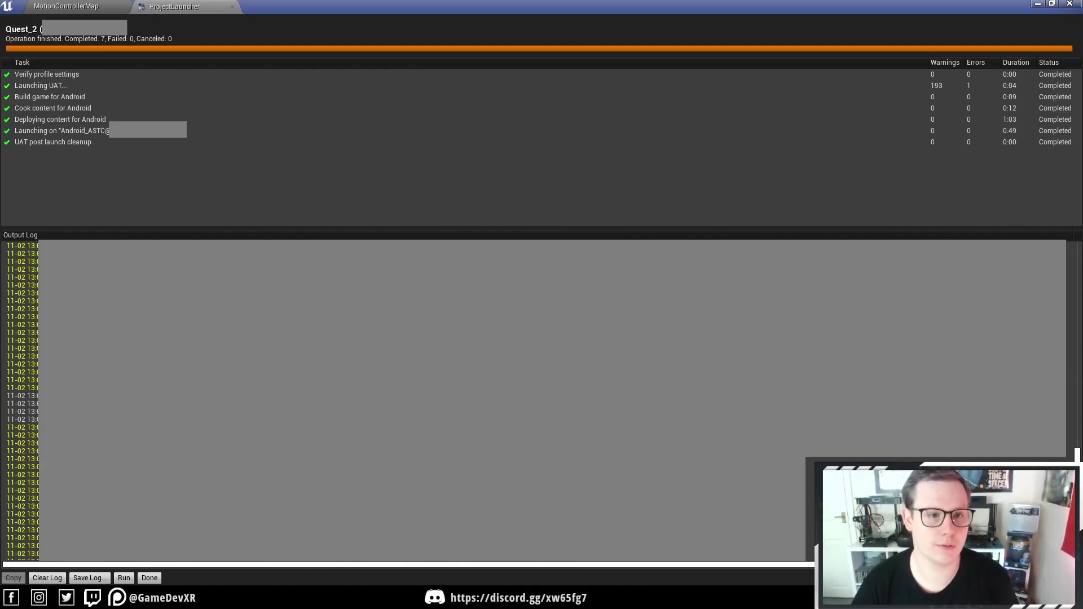
pyautogui.moveTo(1077, 455); pyautogui.dragTo(1078, 558)
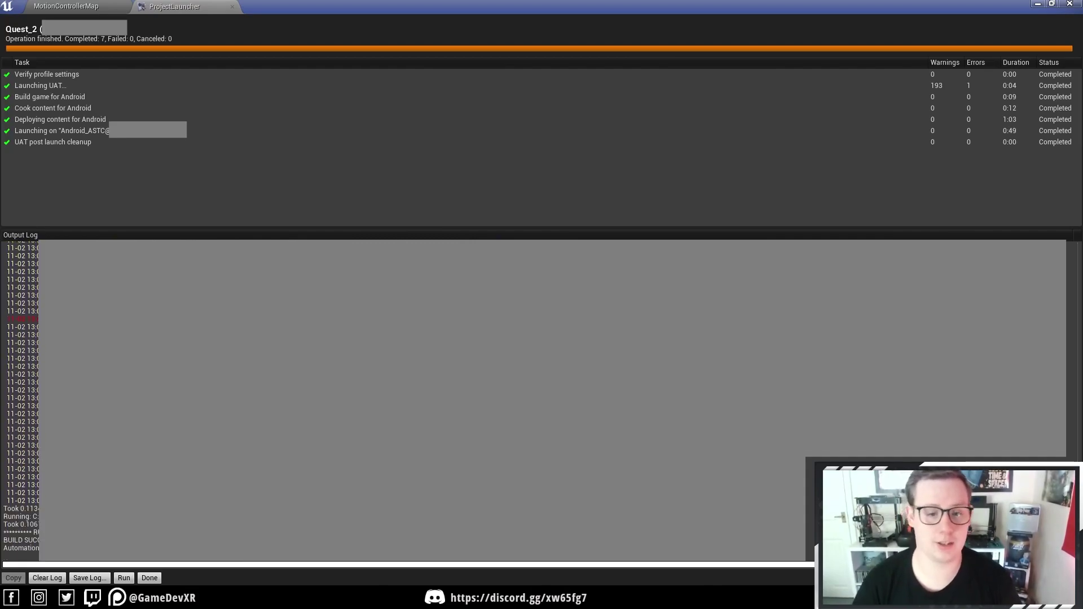
pyautogui.scroll(10, 541, 392)
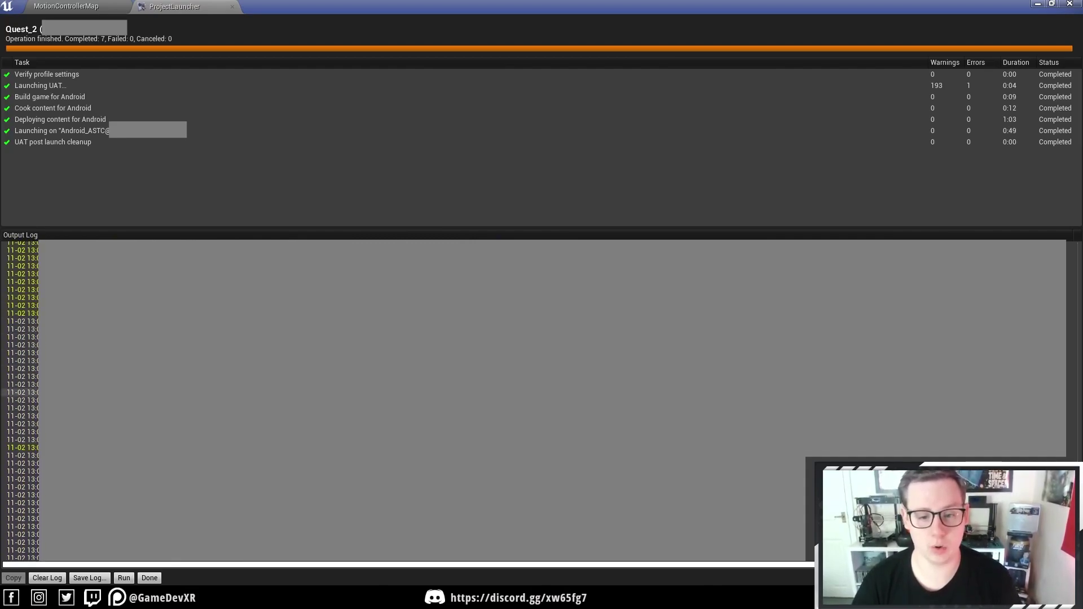
pyautogui.scroll(5, 542, 448)
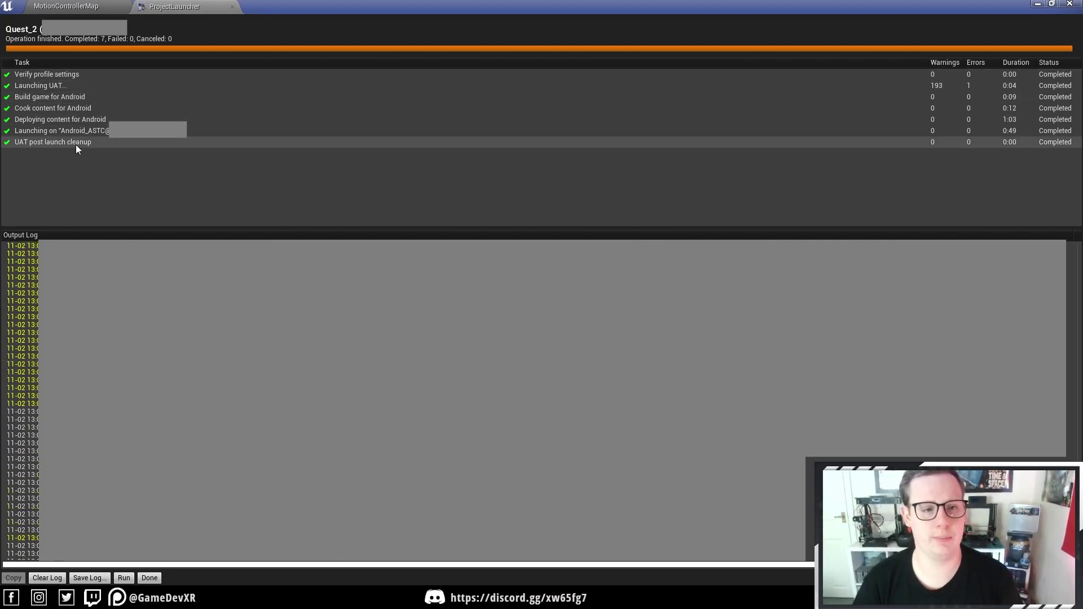
pyautogui.click(152, 578)
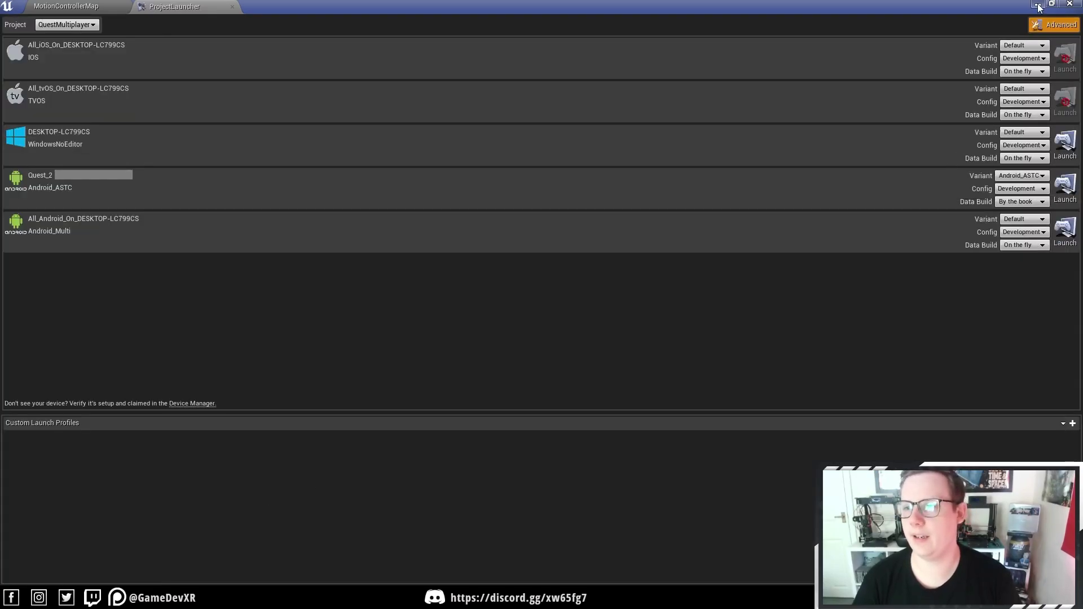
# - Minimize the Project Launcher and File Explorer, dismiss the SteamVR 'Hmd Not Found' error, and select SideQuest
pyautogui.click(1038, 4)
pyautogui.click(1015, 6)
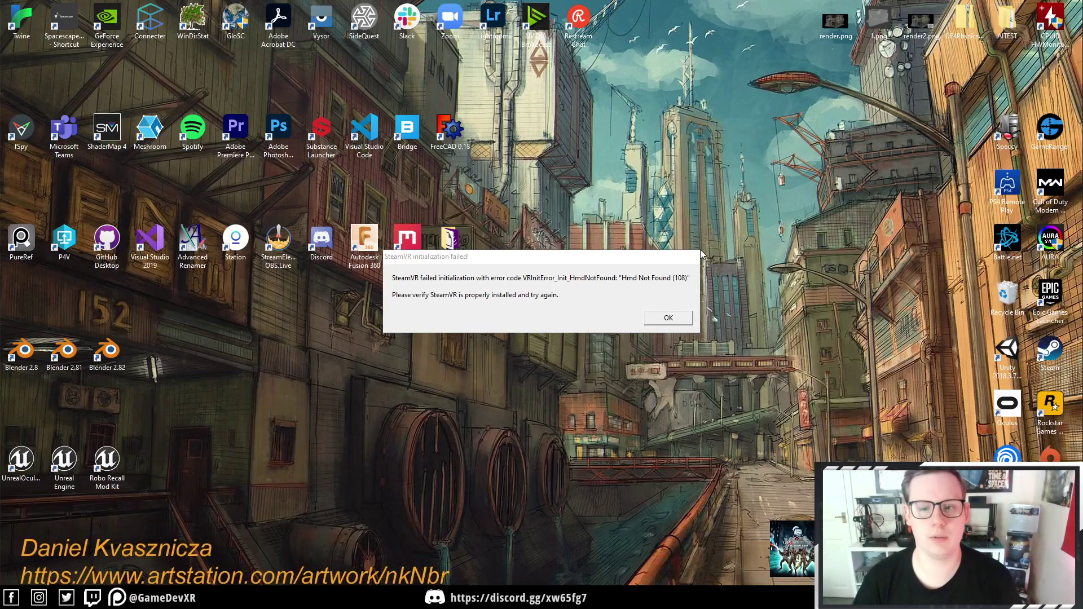
pyautogui.click(669, 319)
pyautogui.click(369, 32)
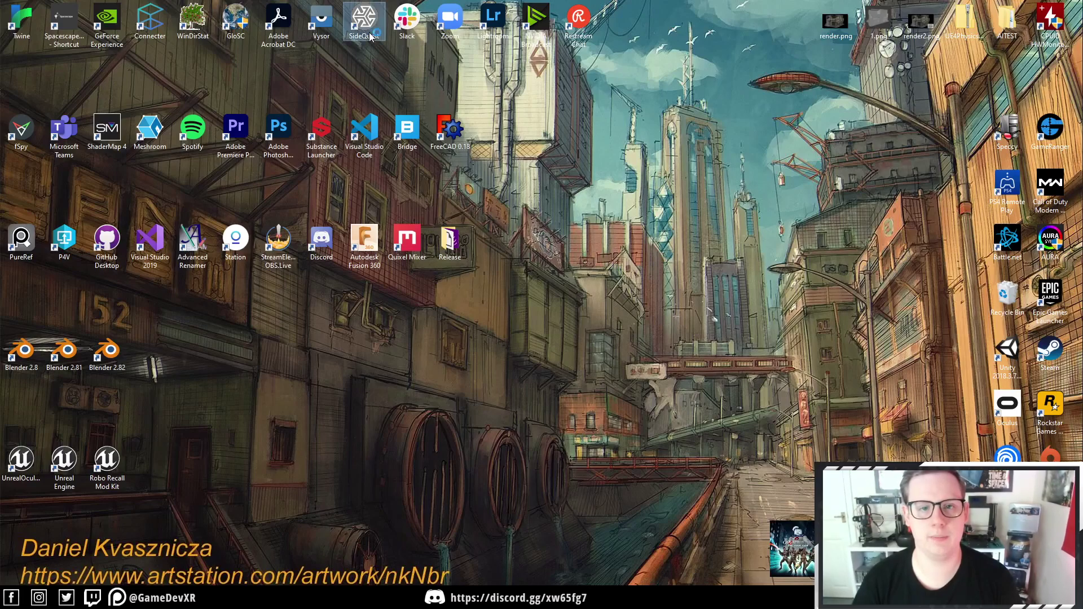